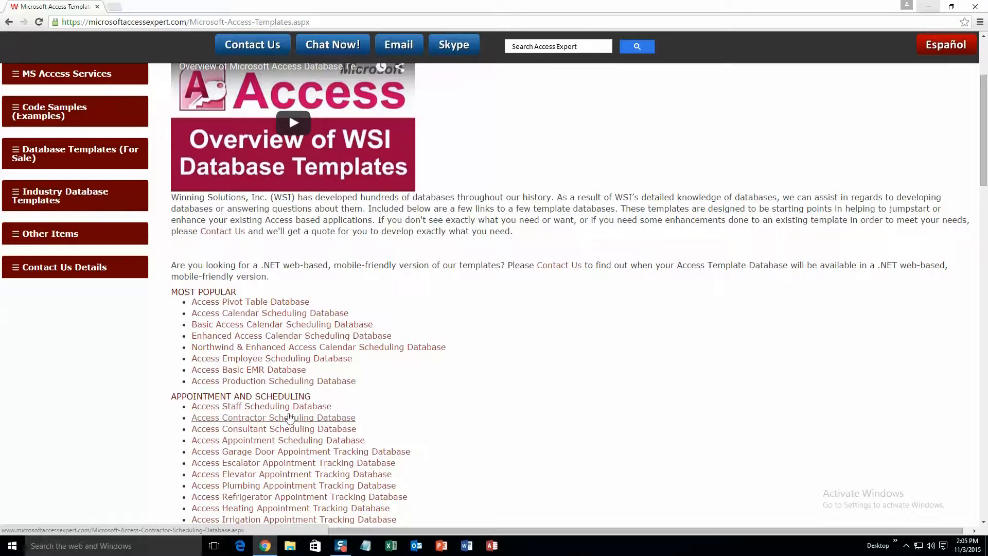
- Scroll through the full Access Templates list down to the bottom of the page
{"action": "scroll", "coordinate": [291, 423], "scroll_direction": "down", "scroll_amount": 3}
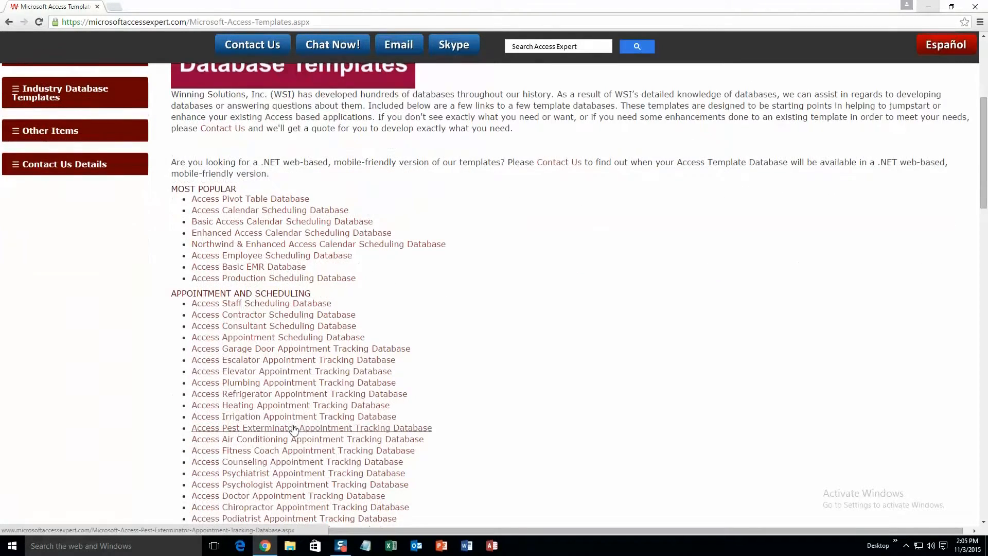
{"action": "scroll", "coordinate": [292, 432], "scroll_direction": "down", "scroll_amount": 1}
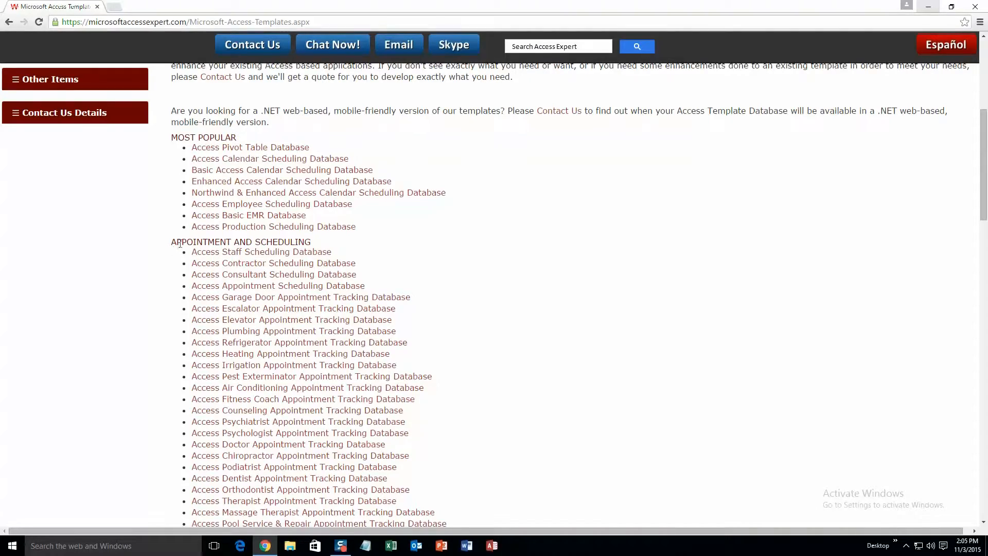
{"action": "scroll", "coordinate": [261, 283], "scroll_direction": "down", "scroll_amount": 6}
{"action": "scroll", "coordinate": [261, 286], "scroll_direction": "down", "scroll_amount": 15}
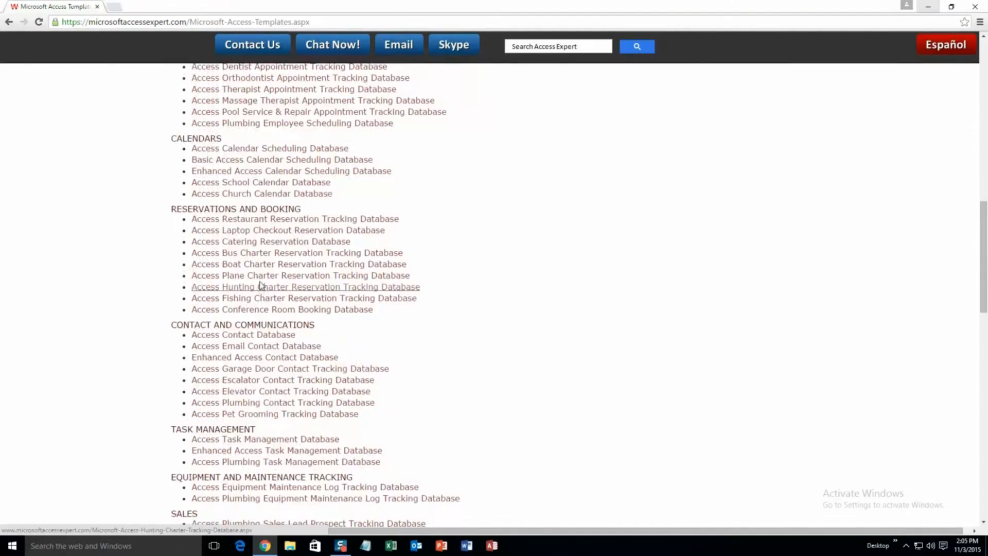
{"action": "scroll", "coordinate": [260, 286], "scroll_direction": "down", "scroll_amount": 3}
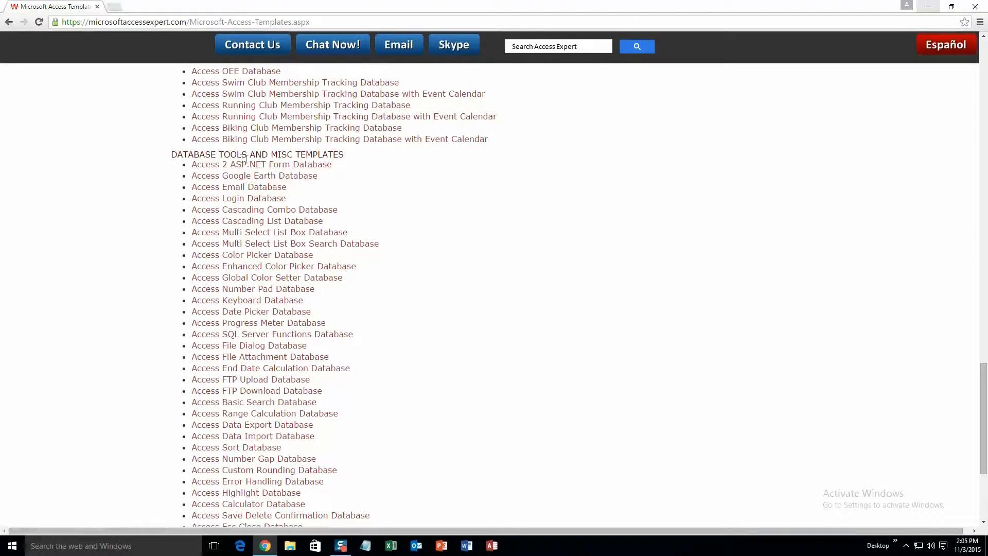
{"action": "scroll", "coordinate": [287, 257], "scroll_direction": "down", "scroll_amount": 4}
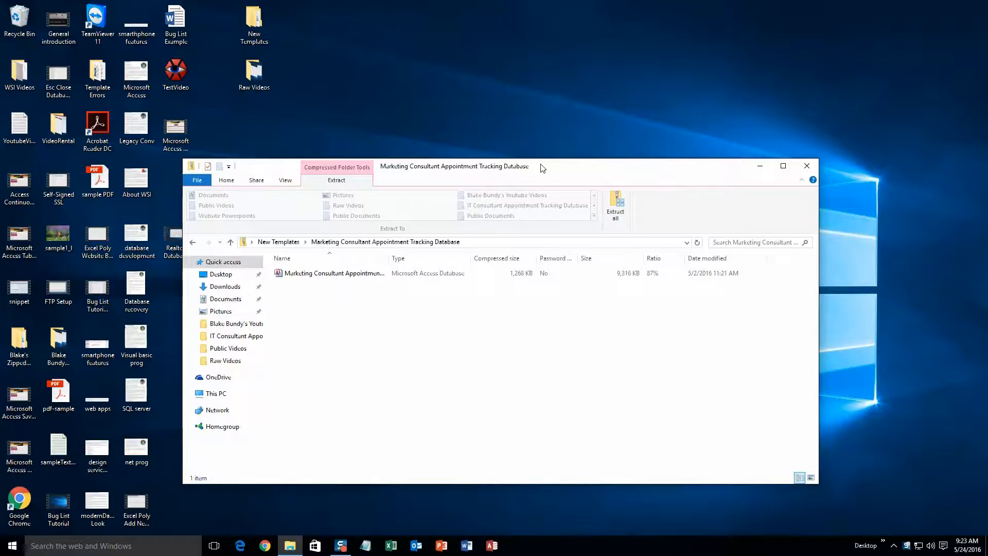
- Extract the Marketing Consultant Appointment Tracking Database zip and launch the extracted .accdb in Access
{"action": "left_click", "coordinate": [615, 206]}
{"action": "left_click", "coordinate": [592, 371]}
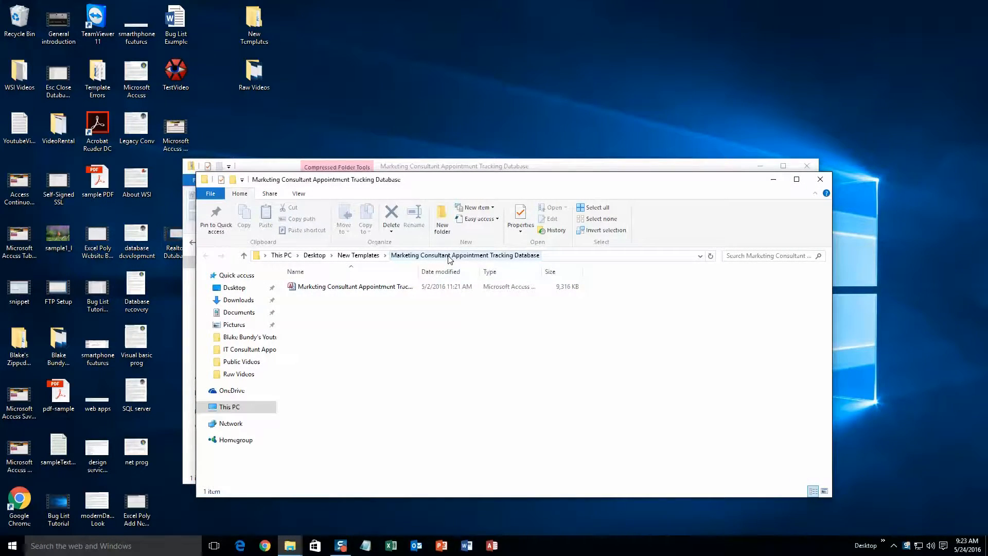
{"action": "left_click", "coordinate": [373, 291]}
{"action": "double_click", "coordinate": [373, 293]}
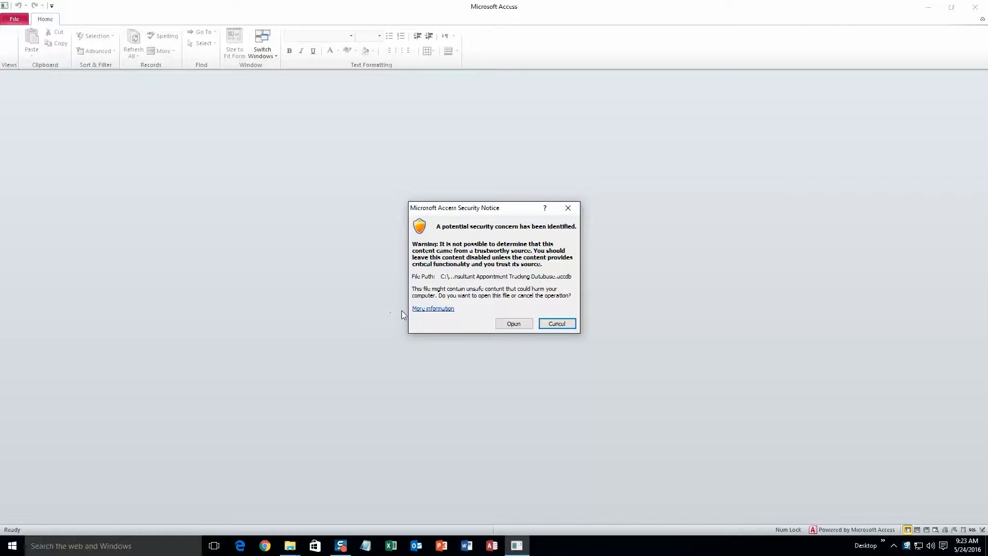
- Open the database past its Security Notice and start a blank client record via Add New Client
{"action": "left_click", "coordinate": [507, 323]}
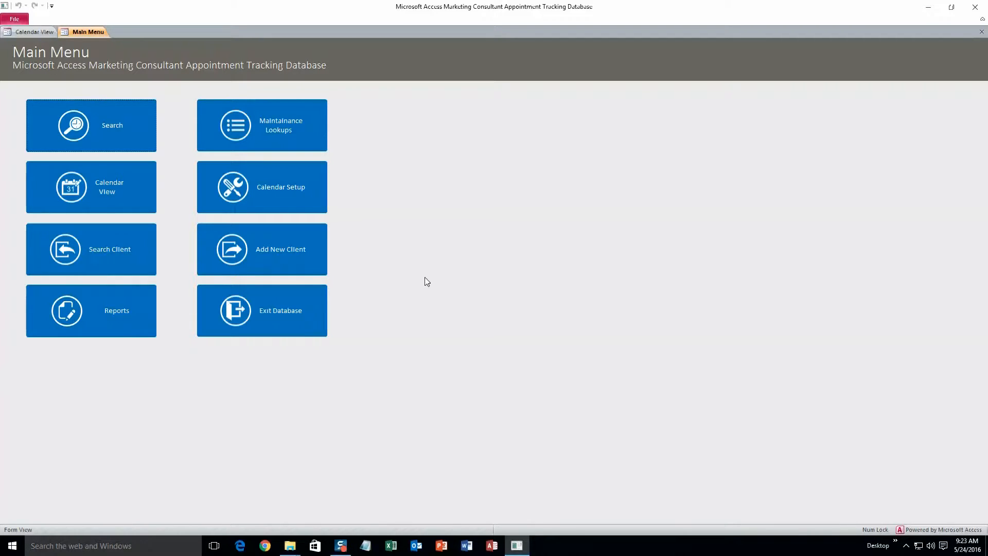
{"action": "left_click", "coordinate": [278, 254]}
{"action": "left_click", "coordinate": [118, 82]}
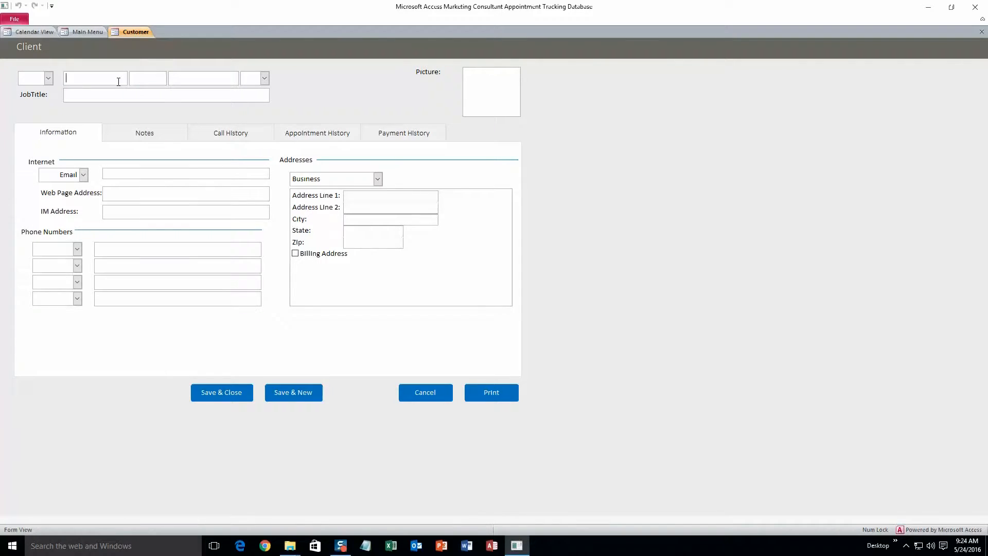
- Enter the new client's first and last name, e-mail, address line, city and state
{"action": "type", "text": "John"}
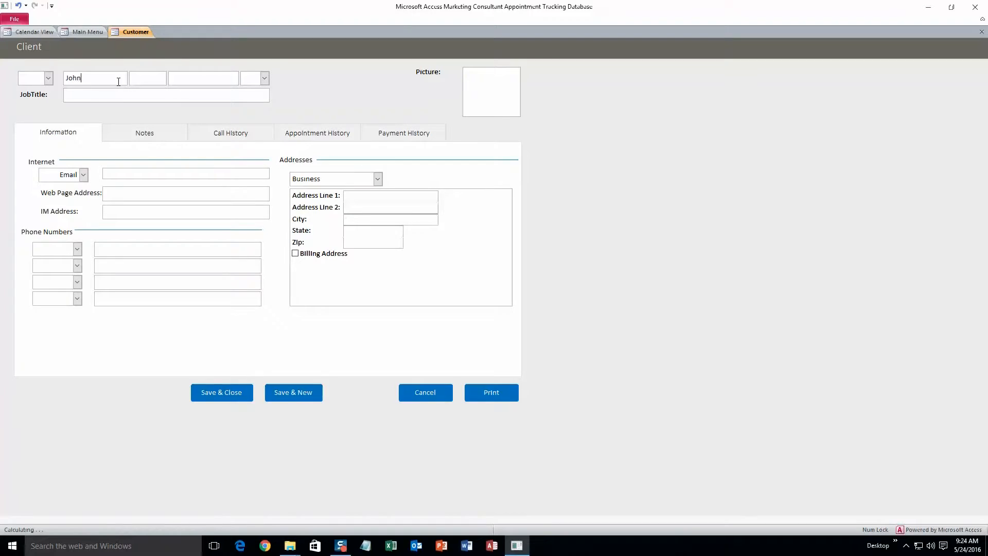
{"action": "left_click", "coordinate": [180, 74]}
{"action": "type", "text": "Smith"}
{"action": "left_click", "coordinate": [148, 172]}
{"action": "type", "text": "test@test.com"}
{"action": "left_click", "coordinate": [352, 198]}
{"action": "type", "text": "123sgdf"}
{"action": "left_click", "coordinate": [347, 219]}
{"action": "type", "text": "Aemse"}
{"action": "key", "text": "BackSpace"}
{"action": "key", "text": "BackSpace"}
{"action": "key", "text": "BackSpace"}
{"action": "key", "text": "BackSpace"}
{"action": "type", "text": "mes"}
{"action": "left_click", "coordinate": [347, 229]}
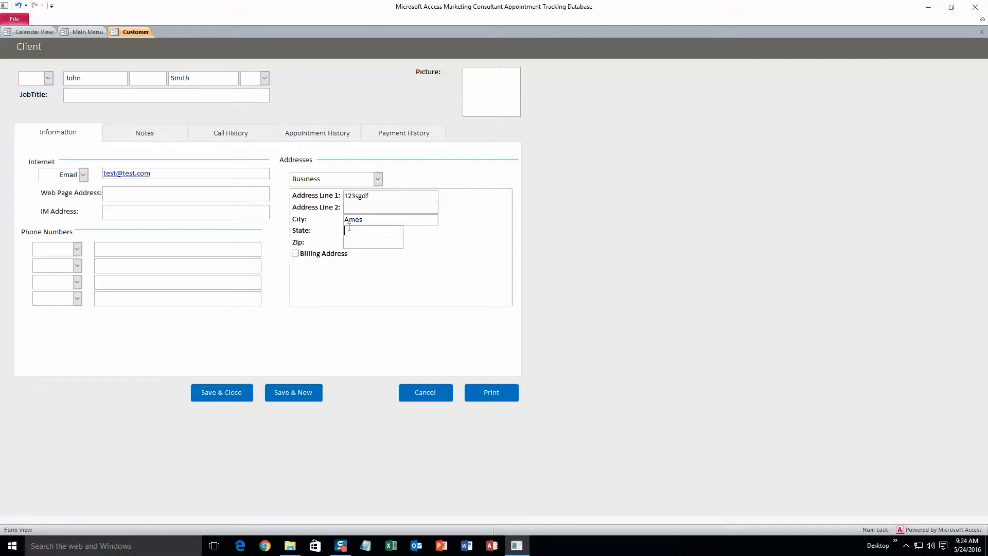
{"action": "type", "text": "IA"}
- Review the client's Notes, Call, Appointment and Payment history tabs, then save and close
{"action": "left_click", "coordinate": [173, 133]}
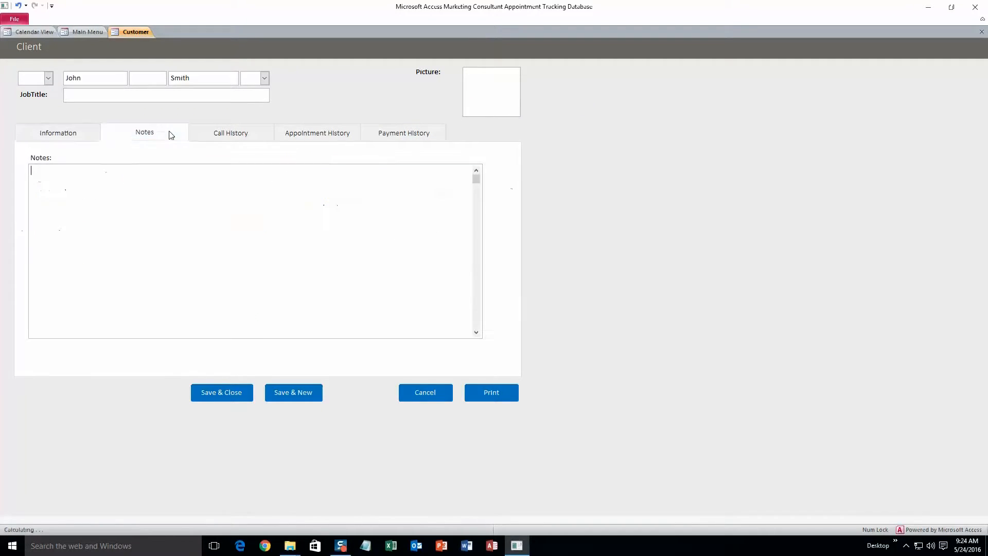
{"action": "left_click", "coordinate": [214, 135]}
{"action": "left_click", "coordinate": [303, 140]}
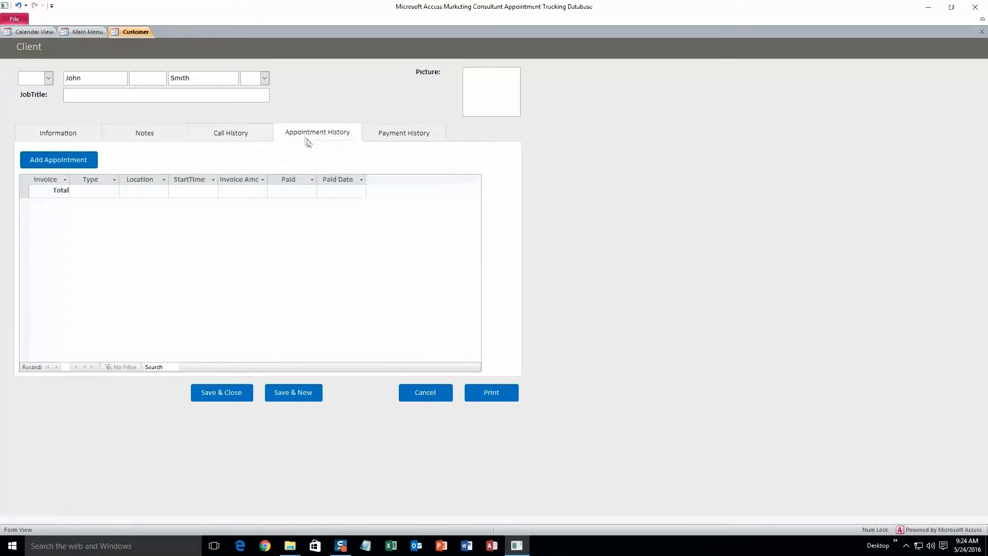
{"action": "left_click", "coordinate": [393, 140]}
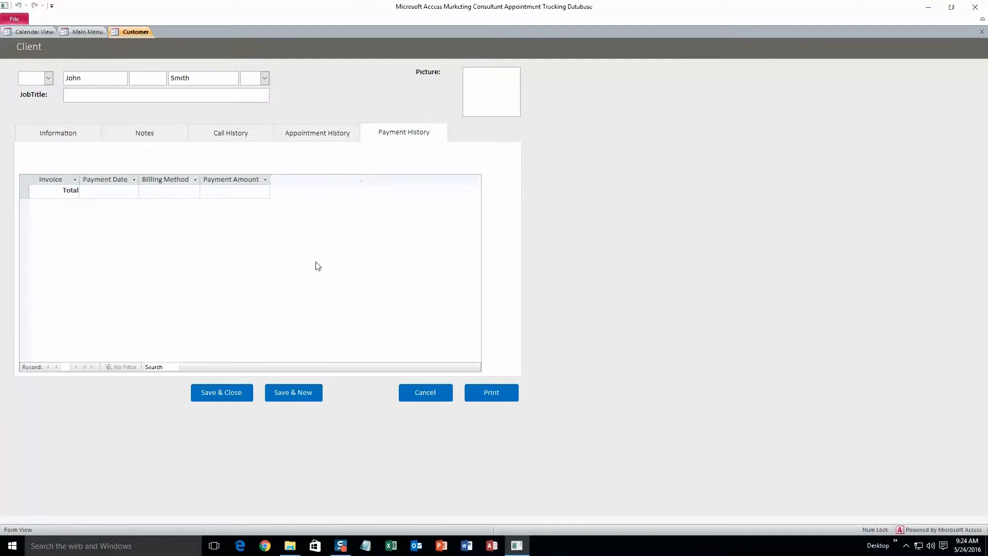
{"action": "left_click", "coordinate": [82, 133]}
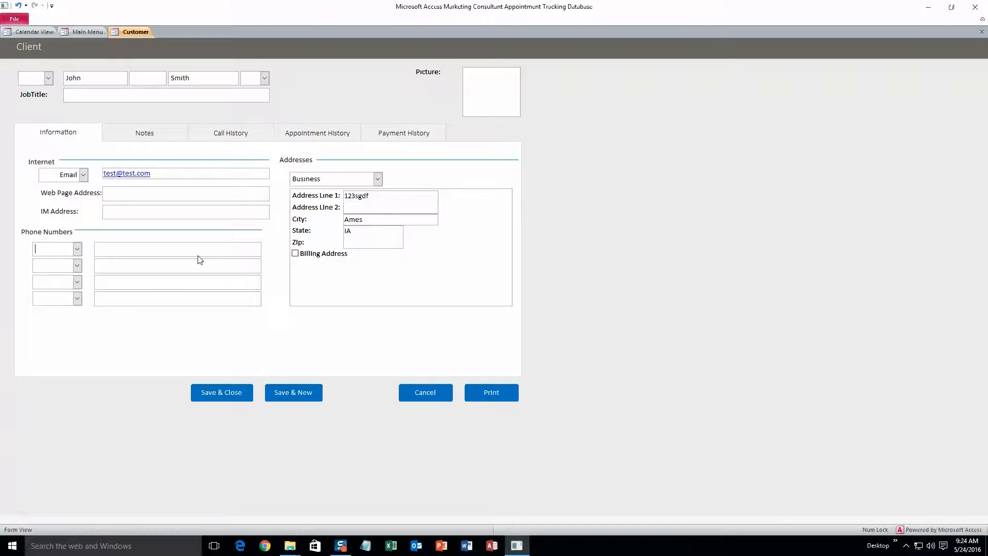
{"action": "left_click", "coordinate": [227, 393]}
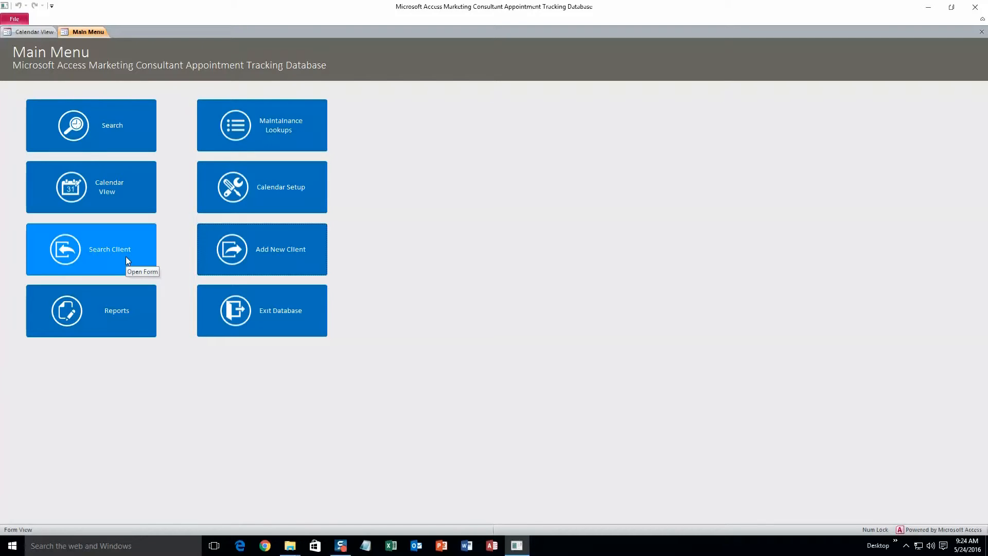
- Search for the new client by last name in the Customer Search form
{"action": "left_click", "coordinate": [125, 256]}
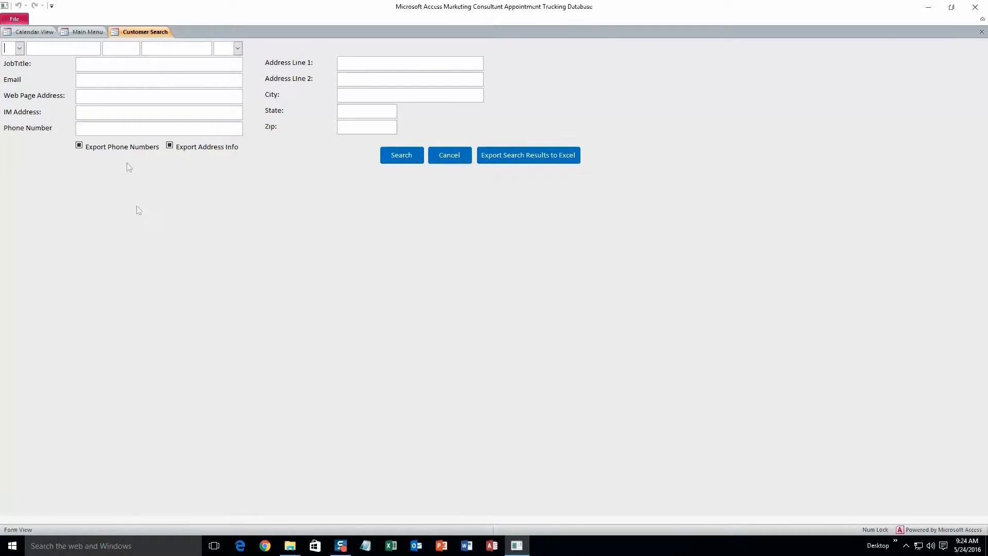
{"action": "left_click", "coordinate": [157, 48]}
{"action": "left_click", "coordinate": [156, 54]}
{"action": "type", "text": "Smith"}
{"action": "left_click", "coordinate": [402, 156]}
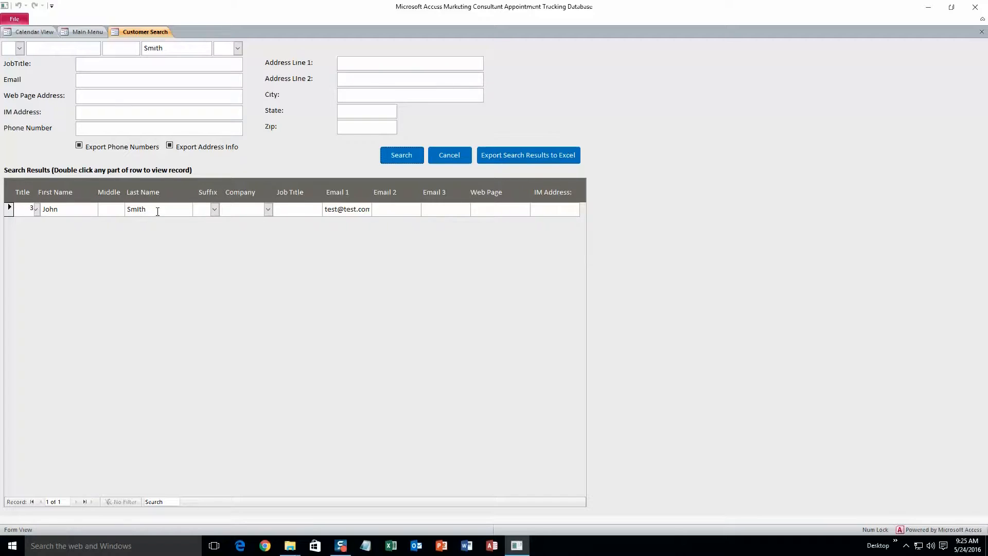
- Open and close the found client's record, then export the search results to Excel
{"action": "double_click", "coordinate": [157, 210]}
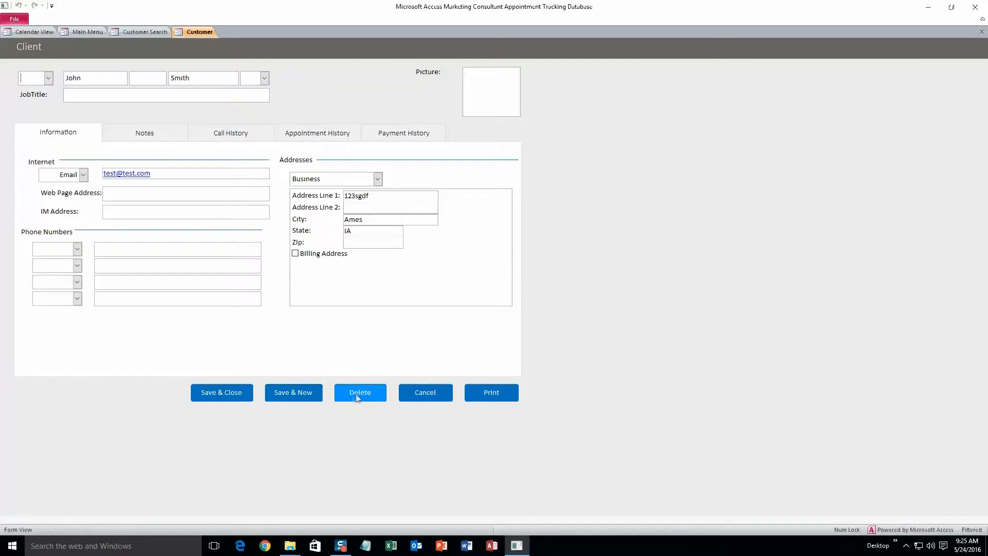
{"action": "left_click", "coordinate": [229, 393]}
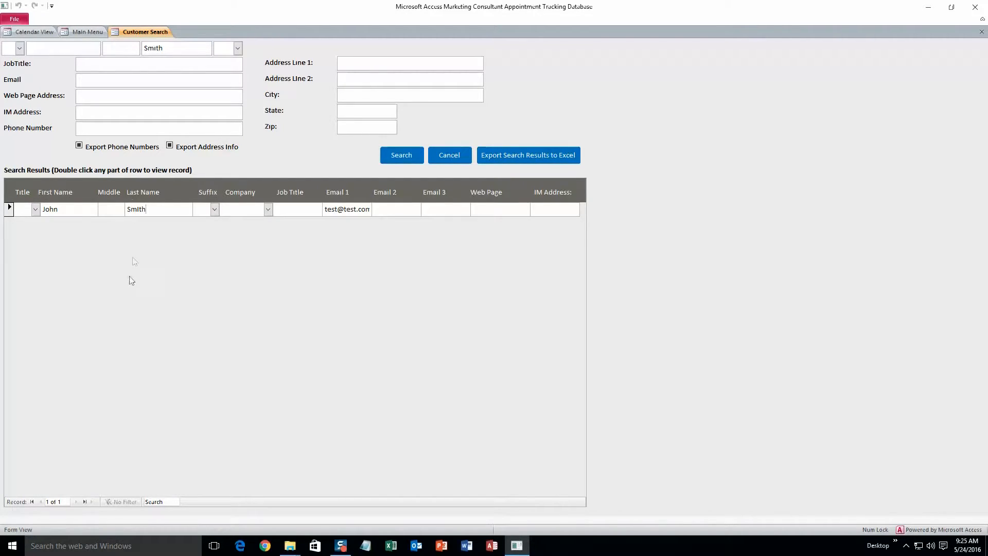
{"action": "left_click", "coordinate": [493, 157]}
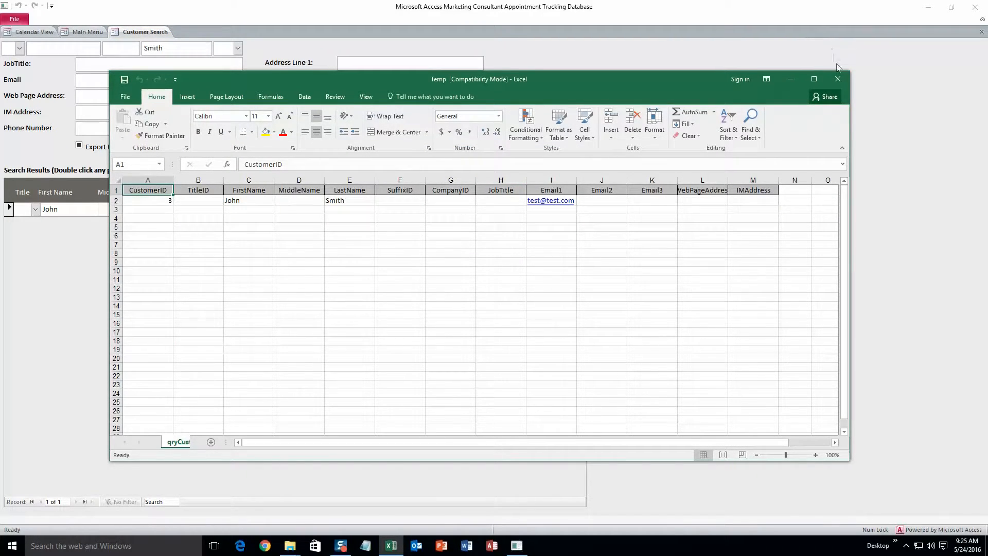
{"action": "left_click", "coordinate": [838, 78]}
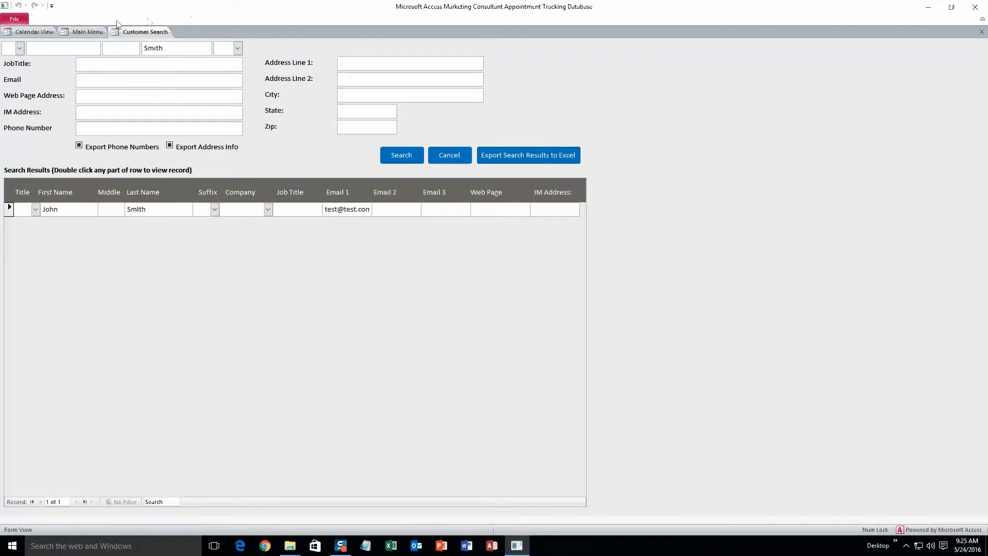
{"action": "left_click", "coordinate": [97, 30]}
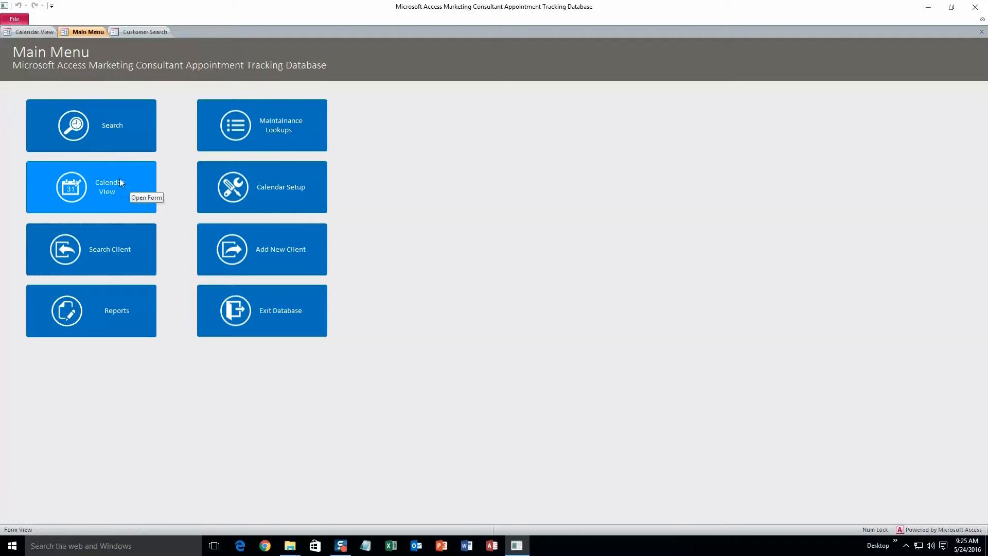
- Open the appointment calendar and cycle through Week, Month and Month/Day views, ending on Day
{"action": "left_click", "coordinate": [108, 191]}
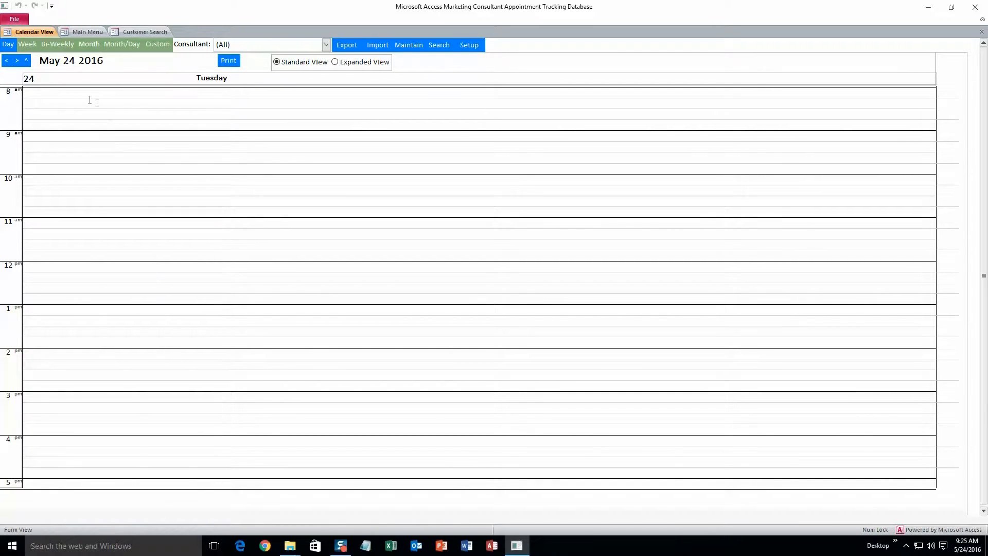
{"action": "left_click", "coordinate": [35, 44]}
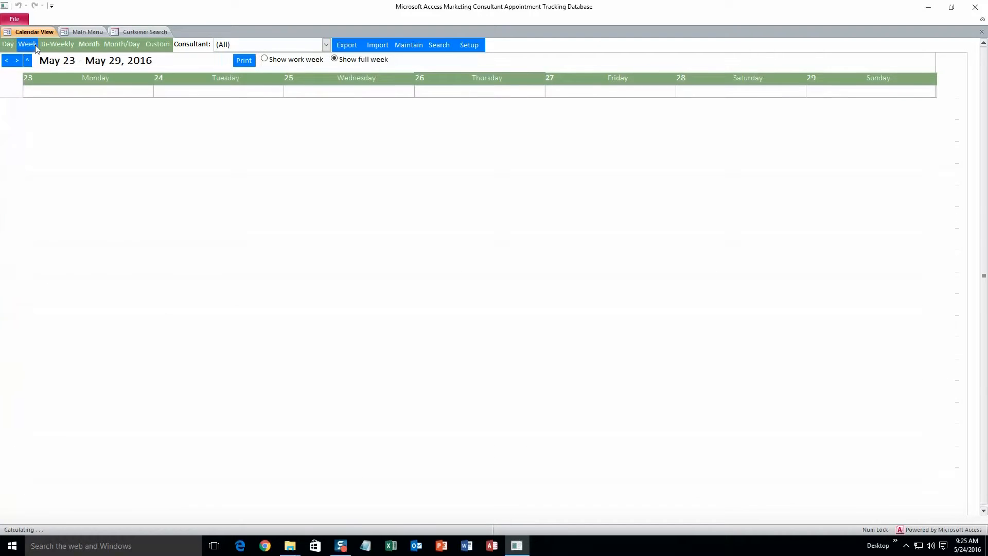
{"action": "left_click", "coordinate": [88, 44]}
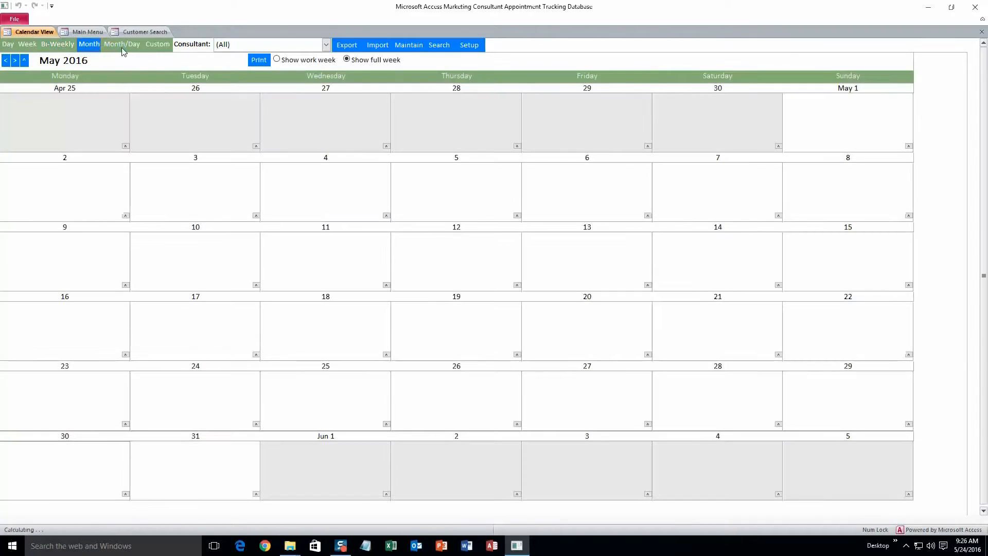
{"action": "left_click", "coordinate": [122, 46]}
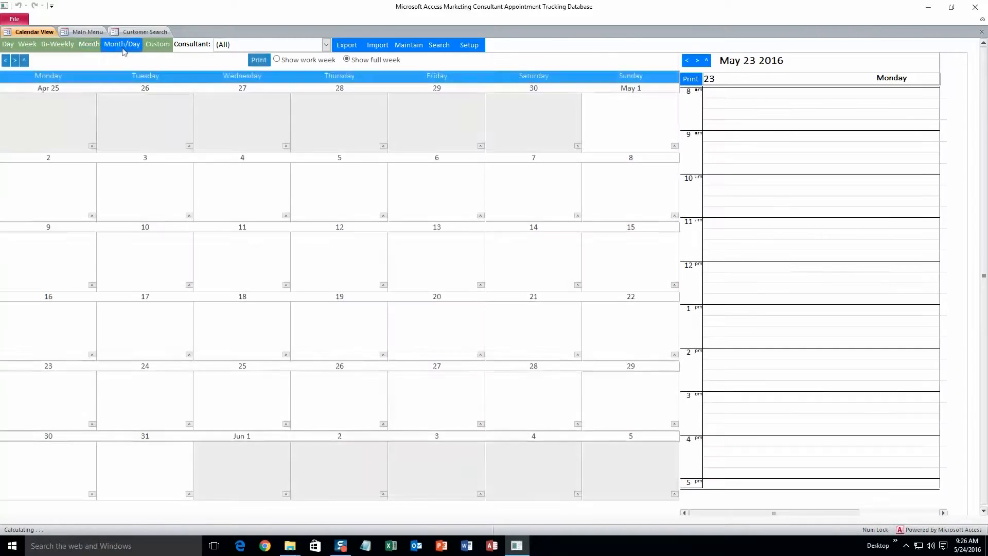
{"action": "left_click", "coordinate": [8, 45]}
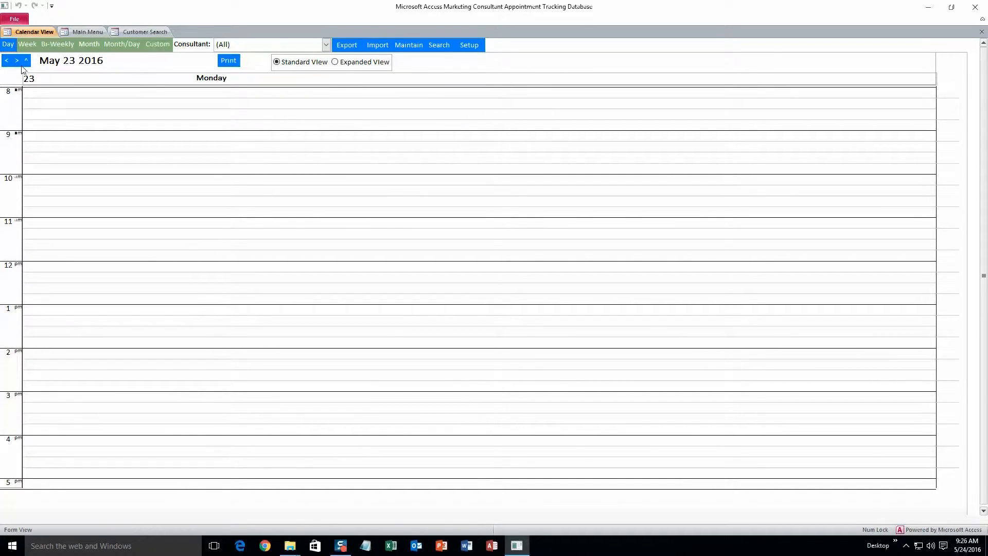
- Navigate the day view to Thursday, May 26, 2016 using the arrows and date picker
{"action": "left_click", "coordinate": [17, 61]}
{"action": "left_click", "coordinate": [17, 62]}
{"action": "left_click", "coordinate": [17, 61]}
{"action": "left_click", "coordinate": [26, 61]}
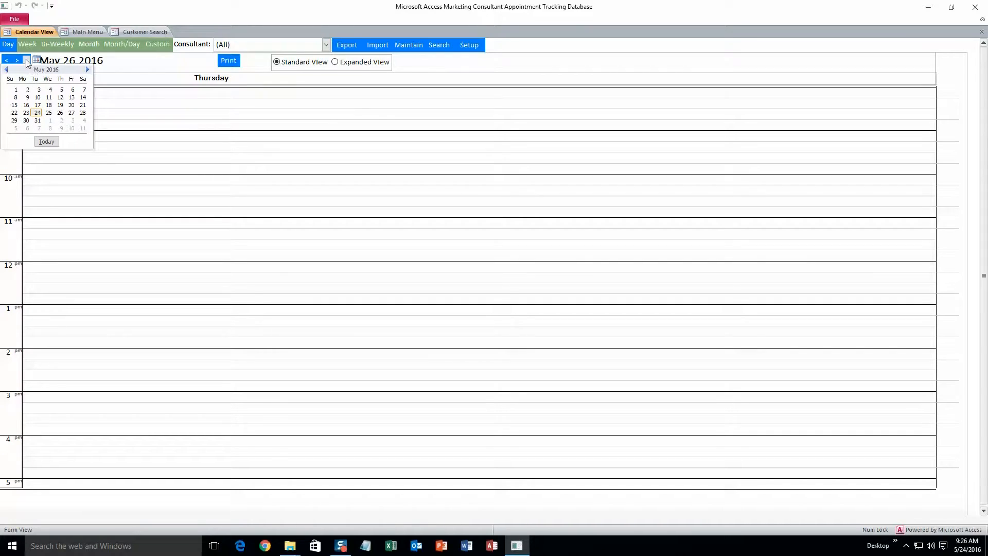
{"action": "left_click", "coordinate": [87, 70]}
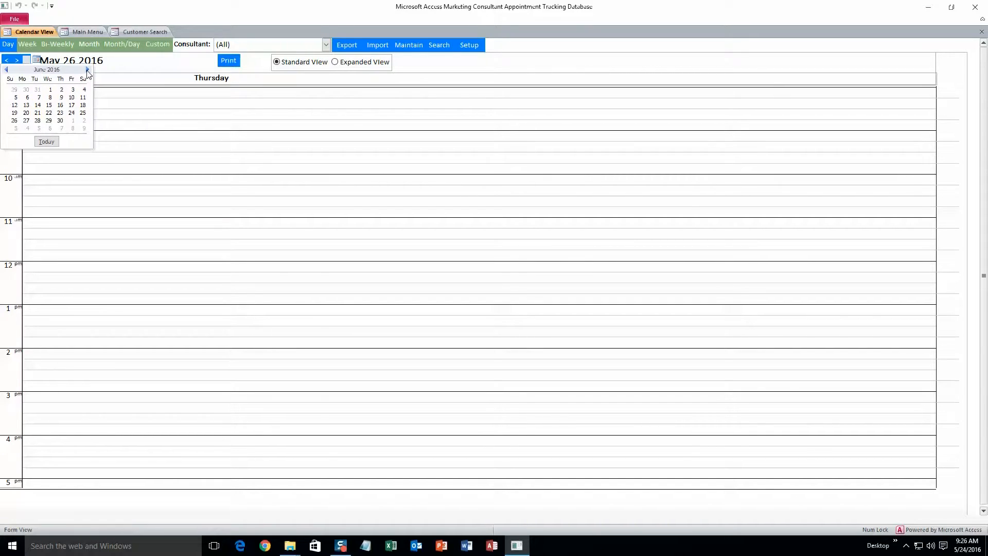
{"action": "left_click", "coordinate": [8, 70]}
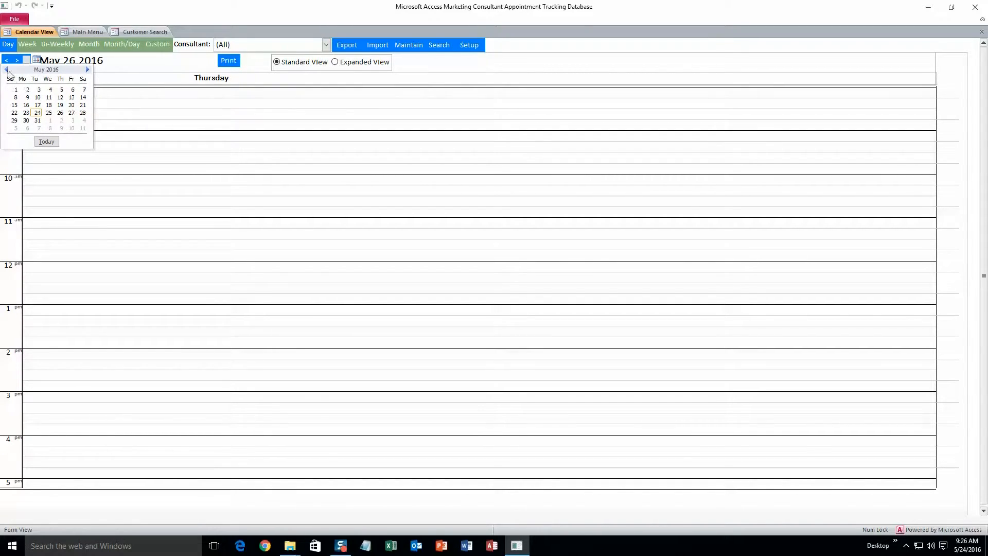
{"action": "left_click", "coordinate": [37, 113]}
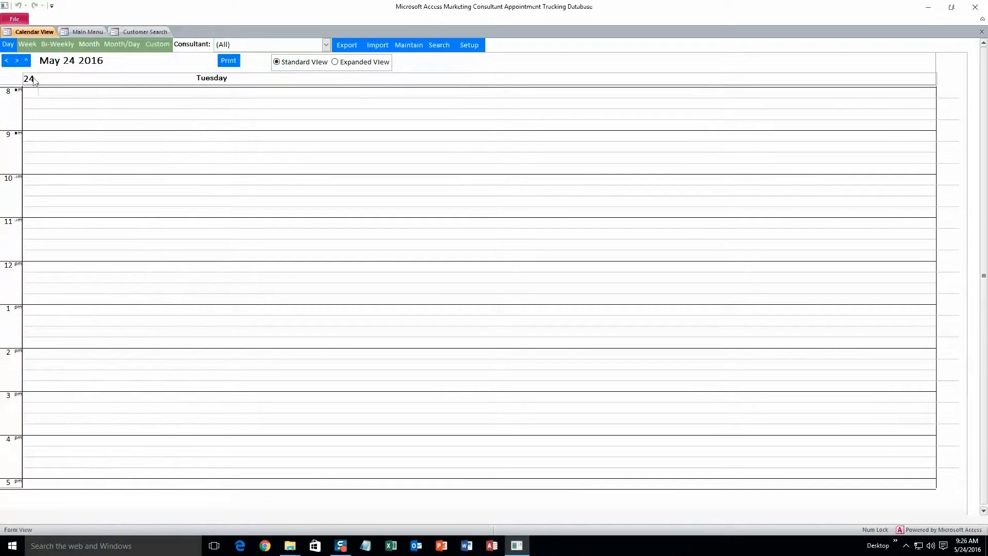
{"action": "left_click", "coordinate": [17, 61]}
{"action": "left_click", "coordinate": [16, 61]}
- Create a 12 PM May 26 appointment for the first client with Consultant 1, type Individual
{"action": "double_click", "coordinate": [63, 267]}
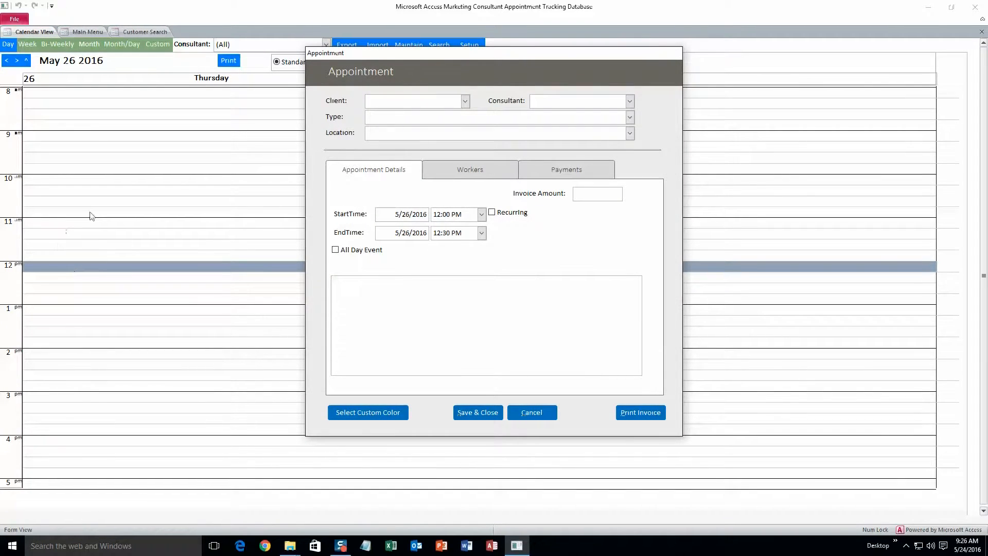
{"action": "left_click", "coordinate": [465, 101]}
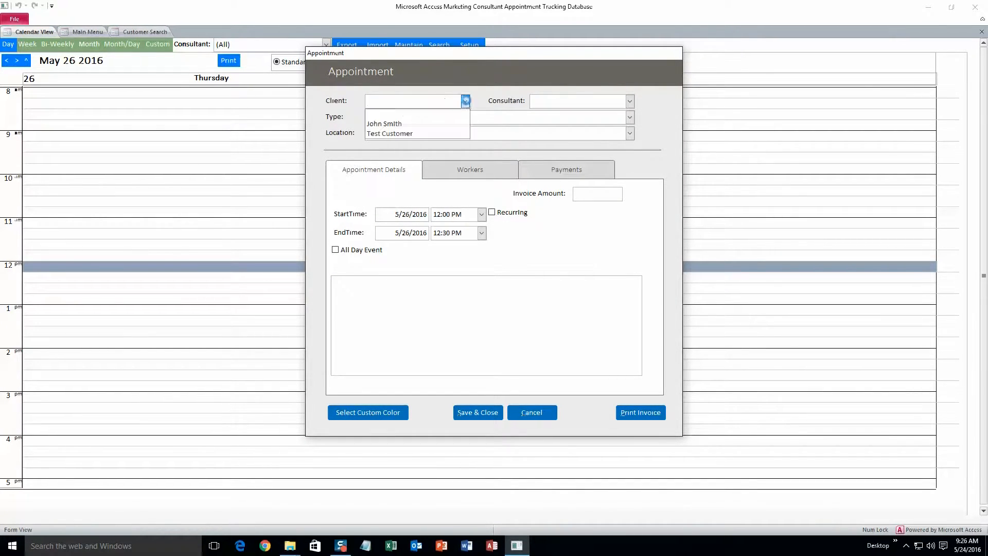
{"action": "left_click", "coordinate": [426, 124]}
{"action": "left_click", "coordinate": [630, 101]}
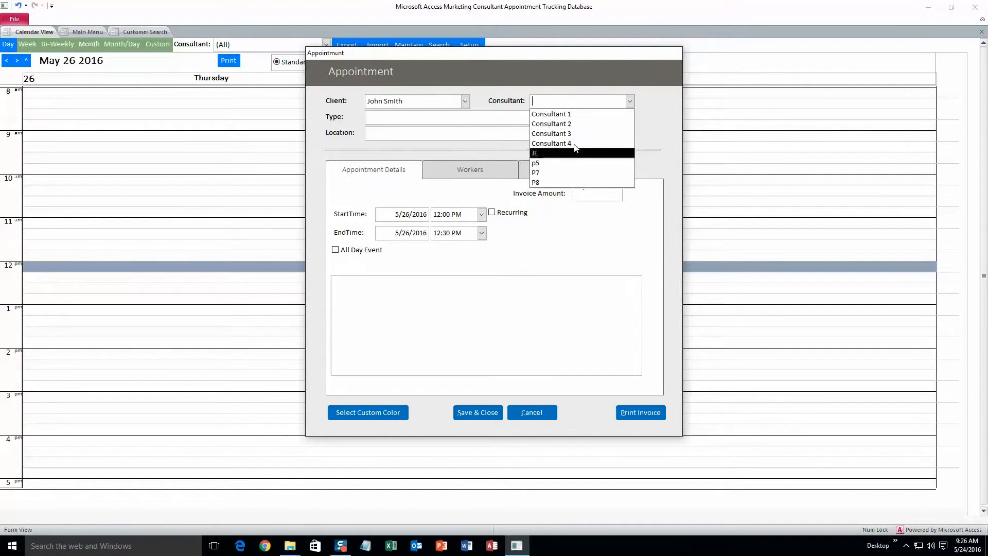
{"action": "left_click", "coordinate": [567, 114]}
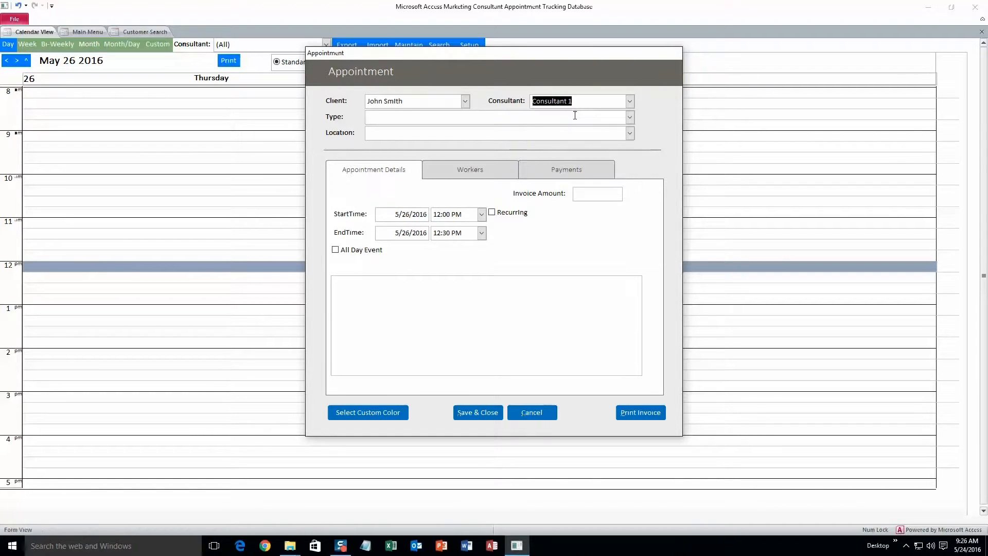
{"action": "left_click", "coordinate": [629, 118]}
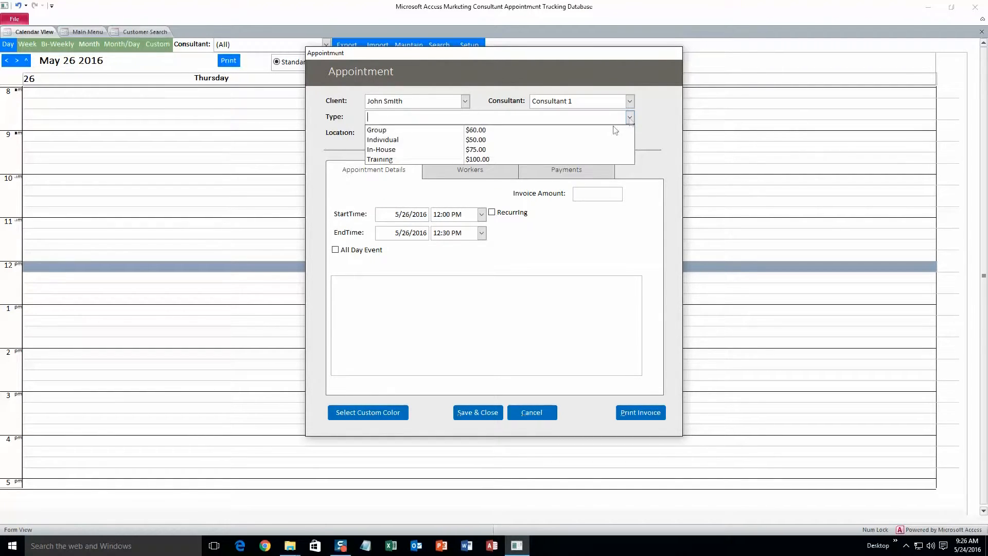
{"action": "left_click", "coordinate": [489, 140]}
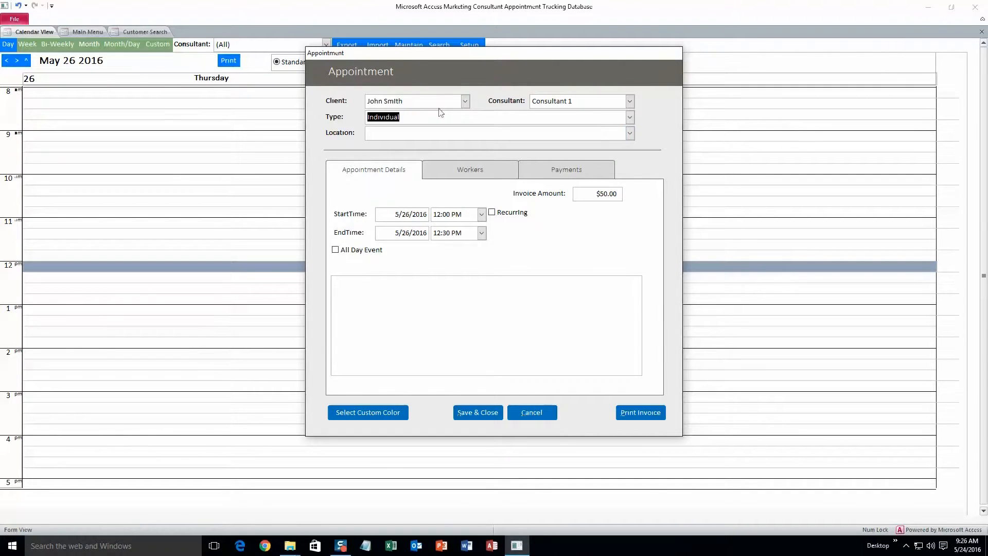
- Compare the Group type's price, keep Individual at $50.00, and set the location to Location 1
{"action": "left_click", "coordinate": [629, 117]}
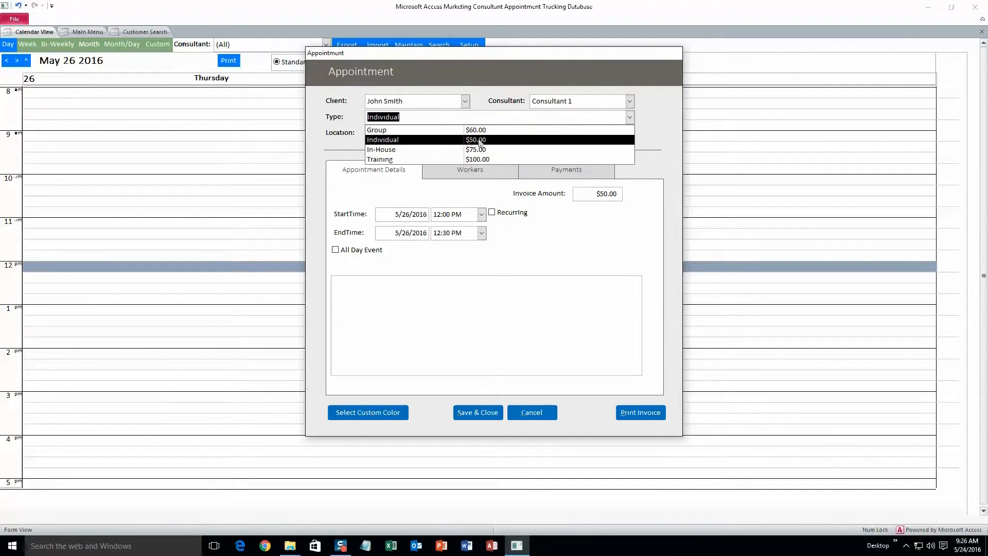
{"action": "left_click", "coordinate": [628, 121]}
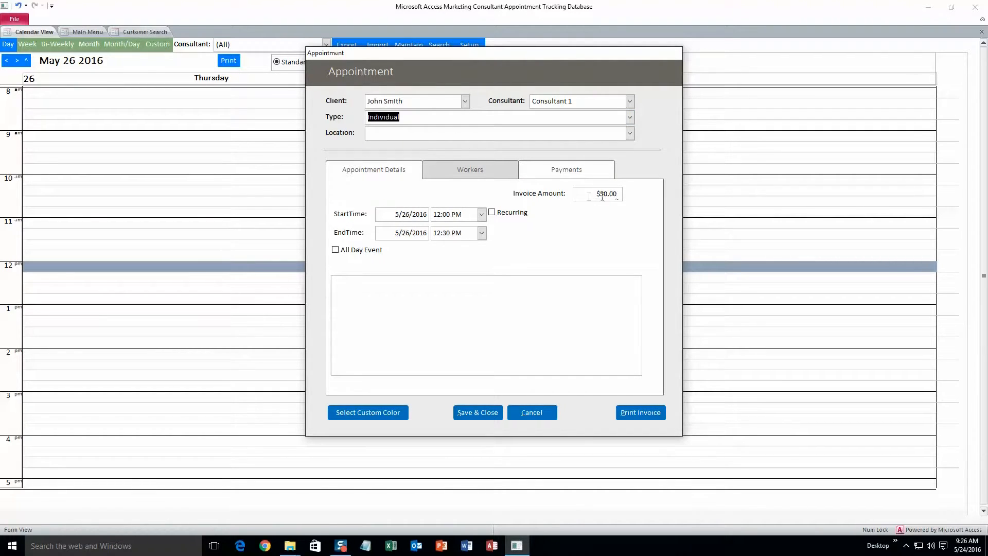
{"action": "left_click", "coordinate": [630, 117]}
{"action": "left_click", "coordinate": [510, 131]}
{"action": "left_click", "coordinate": [629, 117]}
{"action": "left_click", "coordinate": [489, 140]}
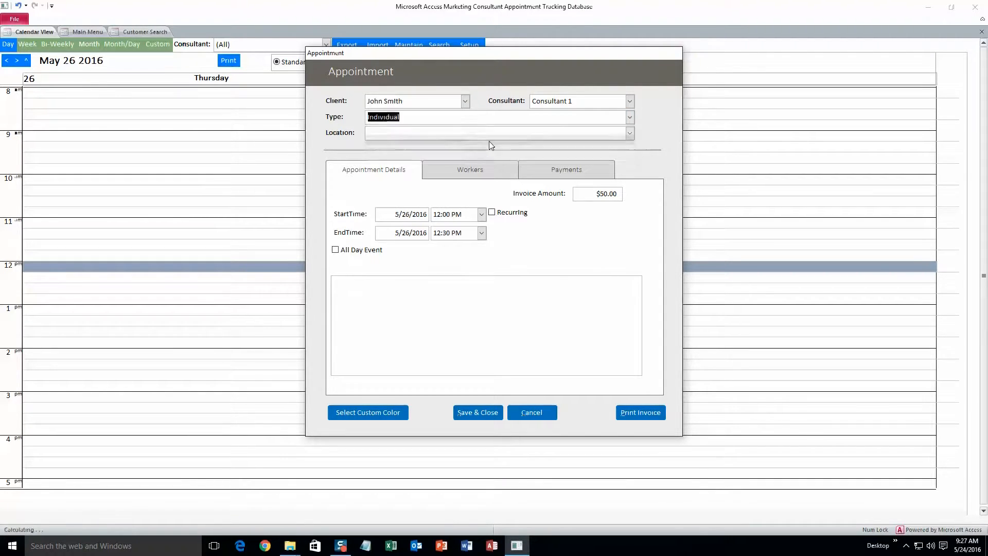
{"action": "left_click", "coordinate": [630, 134]}
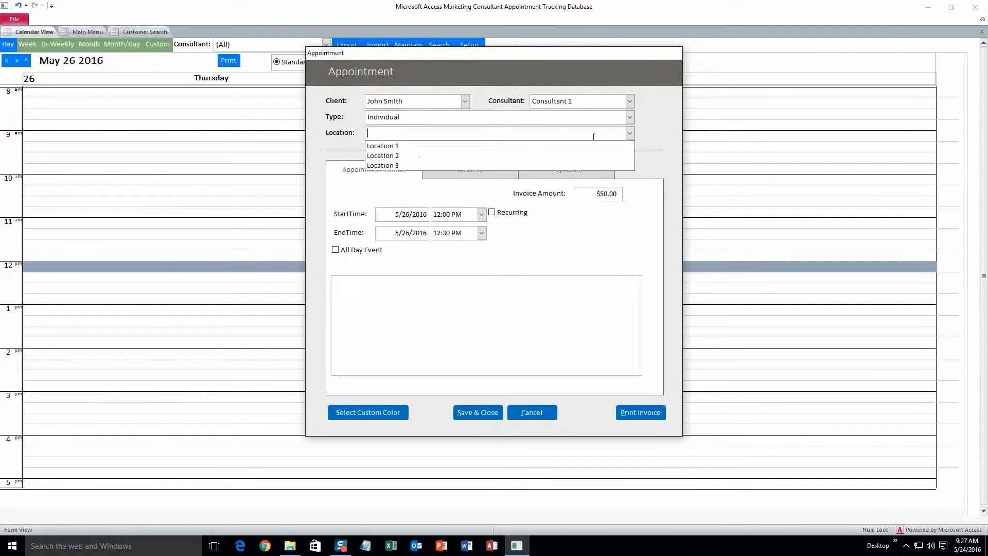
{"action": "left_click", "coordinate": [438, 148]}
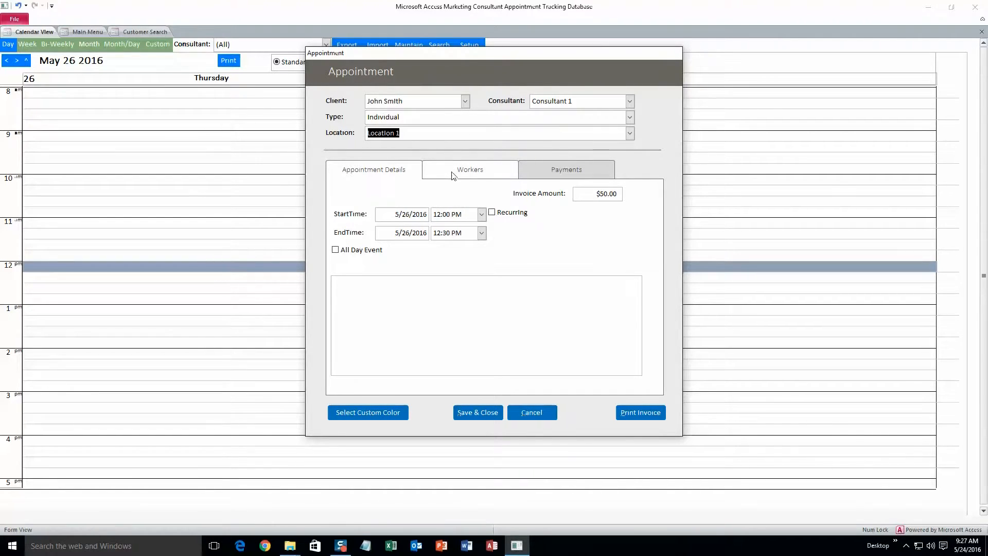
{"action": "left_click", "coordinate": [402, 287]}
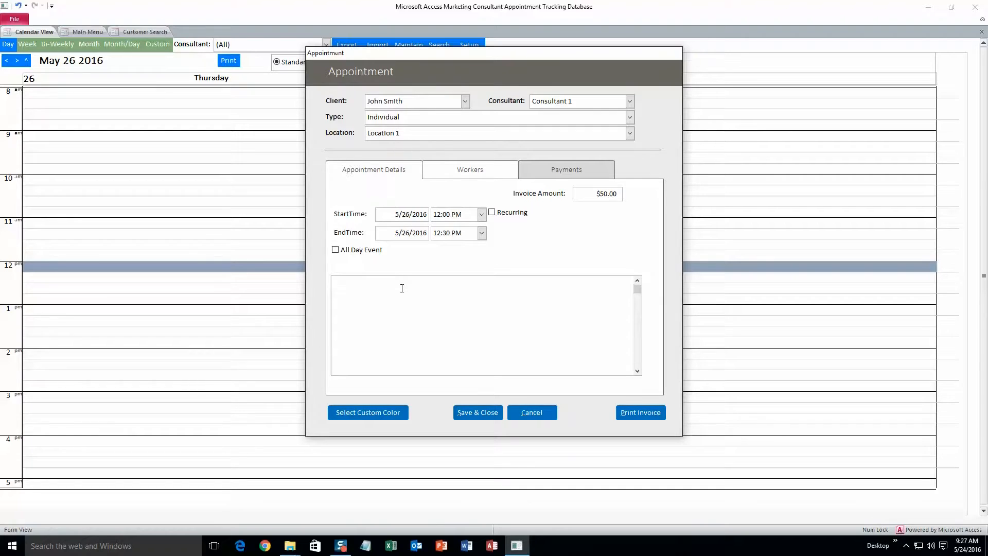
- Add the placeholder note 'thatasfsdfs' and check the appointment's Workers and Payments tabs
{"action": "type", "text": "thatasfsdfs"}
{"action": "left_click", "coordinate": [465, 171]}
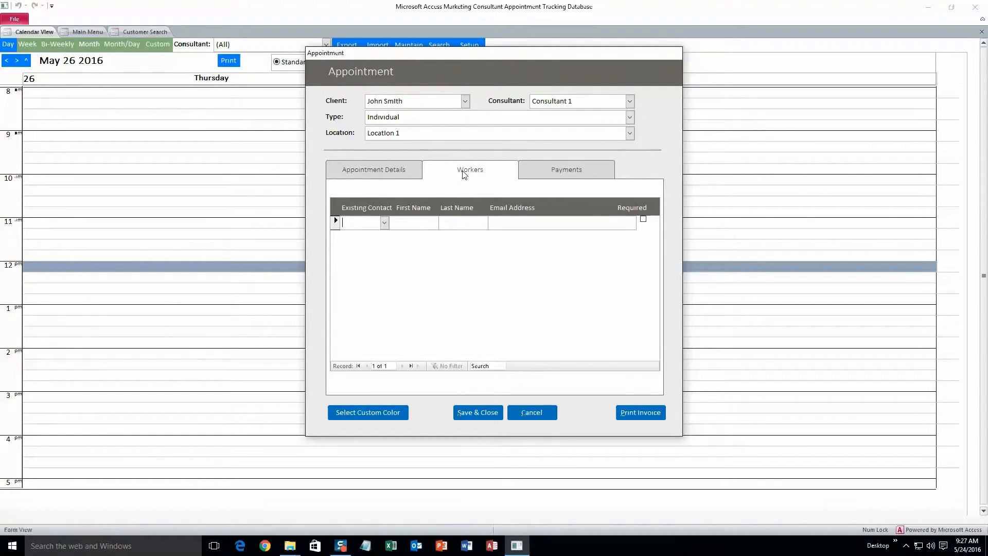
{"action": "left_click", "coordinate": [543, 174]}
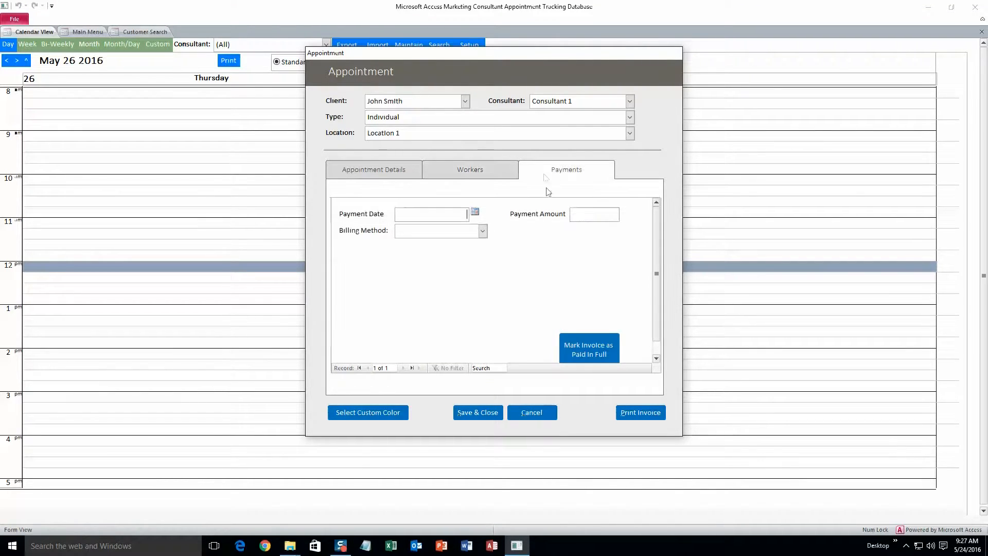
{"action": "left_click", "coordinate": [413, 173]}
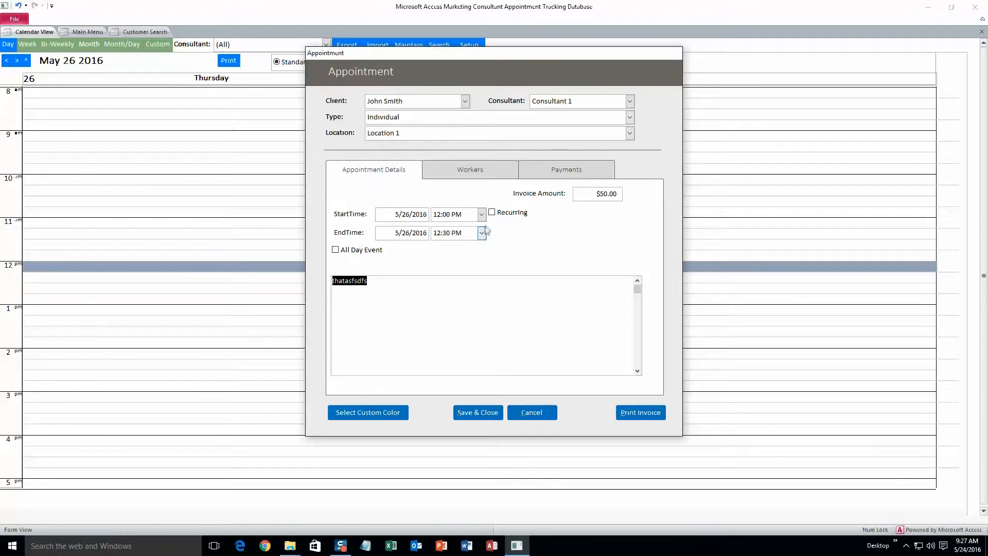
- Colour the appointment blue, save it, and confirm it sits at 12 PM on May 26
{"action": "left_click", "coordinate": [387, 416]}
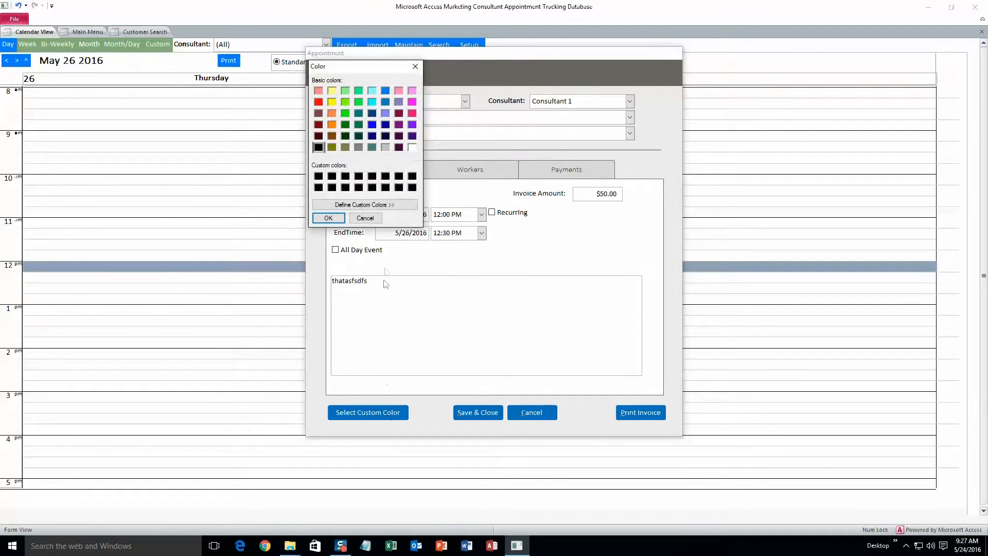
{"action": "left_click", "coordinate": [385, 91]}
{"action": "left_click", "coordinate": [327, 218]}
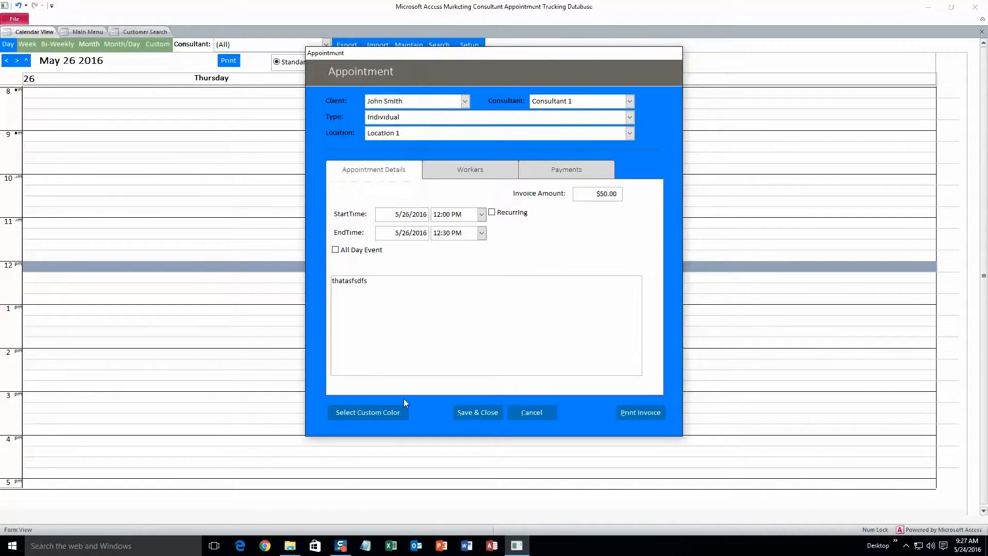
{"action": "left_click", "coordinate": [478, 406]}
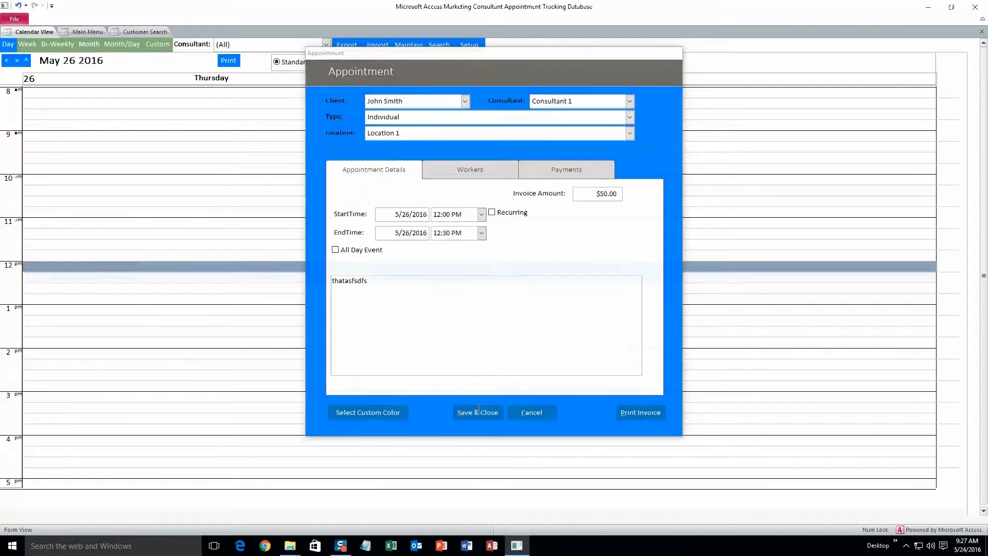
{"action": "left_click", "coordinate": [270, 291]}
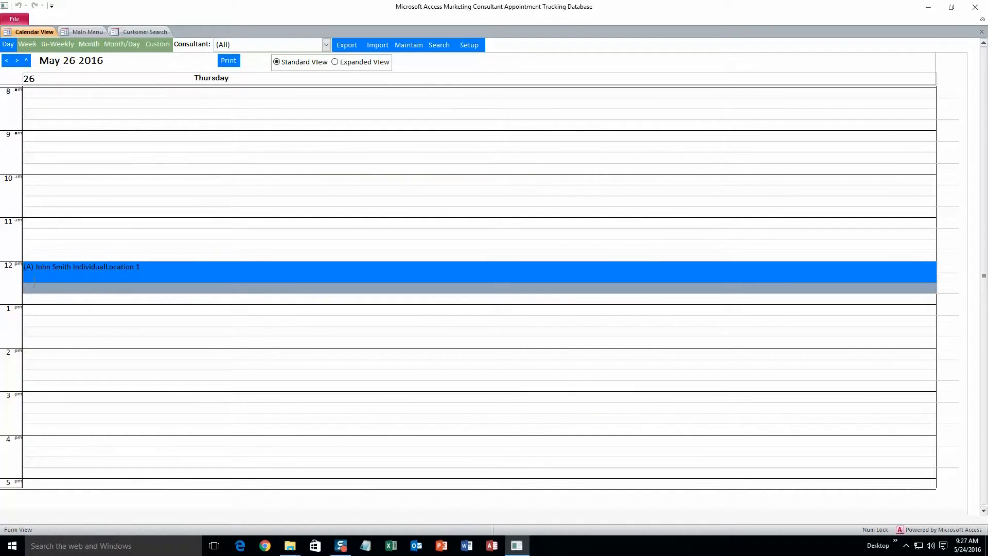
{"action": "left_click", "coordinate": [41, 299]}
- Filter the calendar to Consultant 1, Consultant 2, then Consultant 1 again, and return to the Main Menu
{"action": "left_click", "coordinate": [43, 323]}
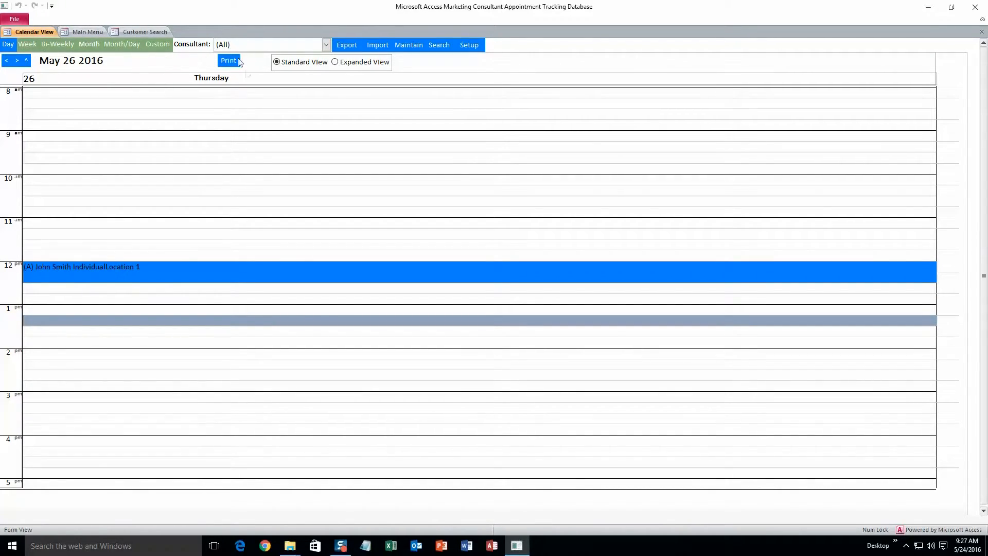
{"action": "left_click", "coordinate": [327, 45]}
{"action": "left_click", "coordinate": [304, 66]}
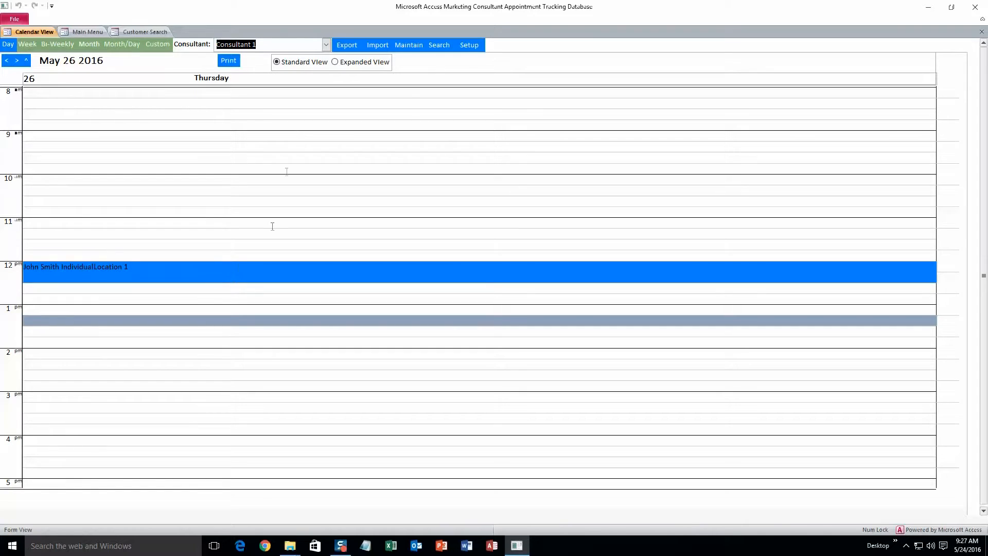
{"action": "left_click", "coordinate": [327, 45]}
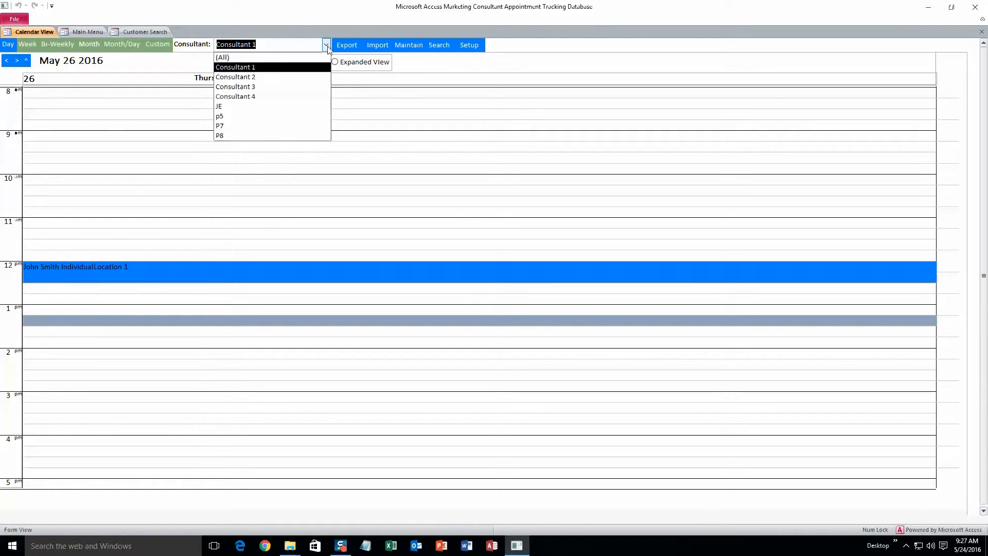
{"action": "left_click", "coordinate": [286, 77]}
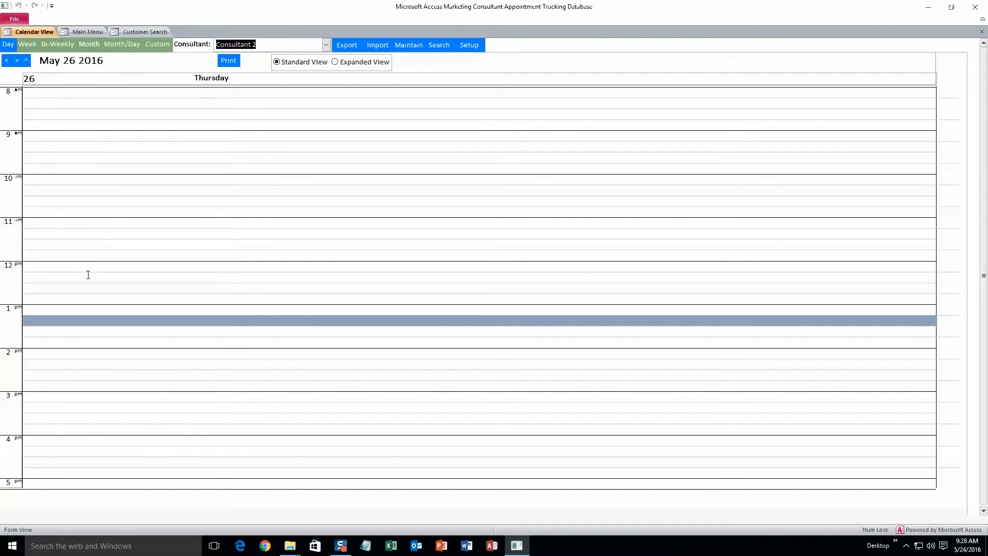
{"action": "left_click", "coordinate": [327, 44]}
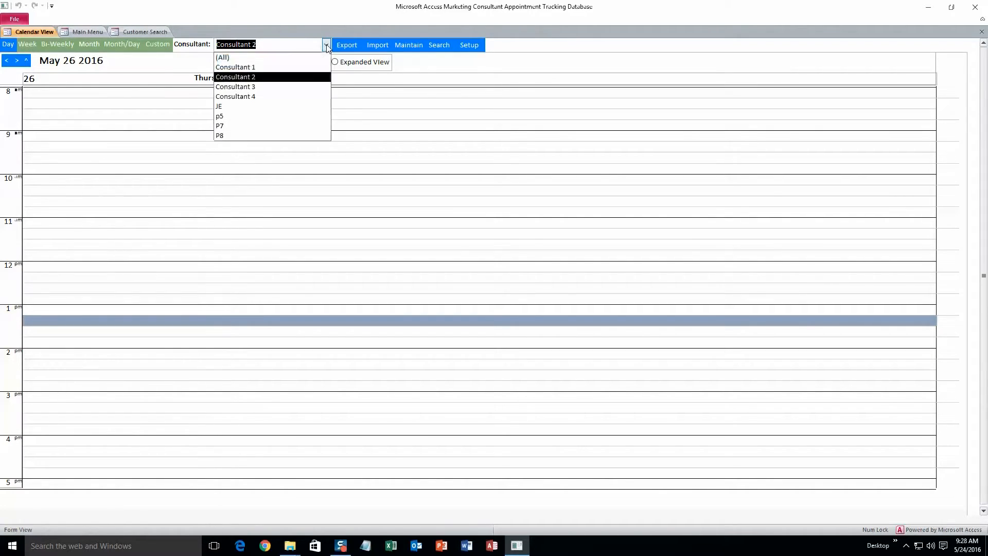
{"action": "left_click", "coordinate": [307, 66]}
{"action": "left_click", "coordinate": [85, 31]}
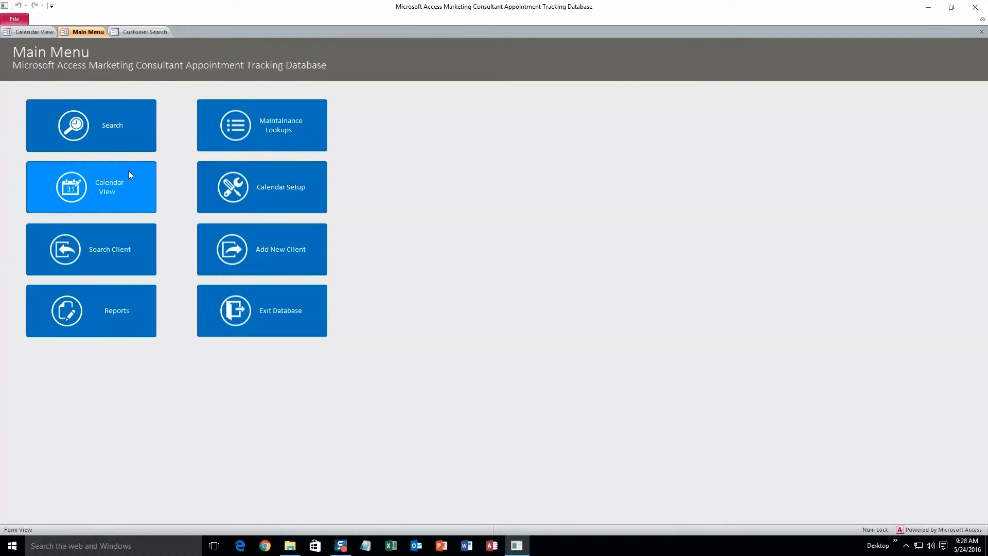
- Search appointments filtered to Location 1 and Consultant 1
{"action": "left_click", "coordinate": [125, 135]}
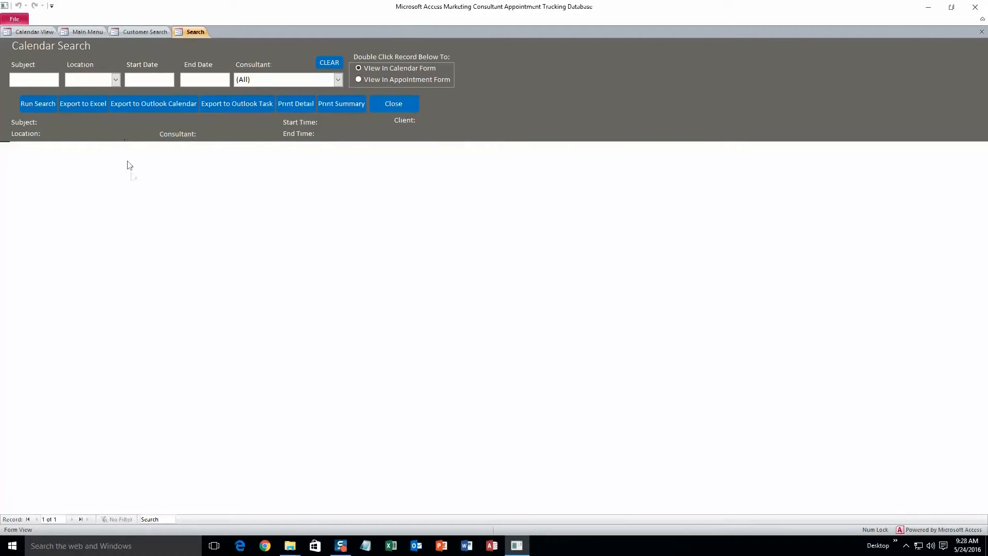
{"action": "left_click", "coordinate": [117, 79]}
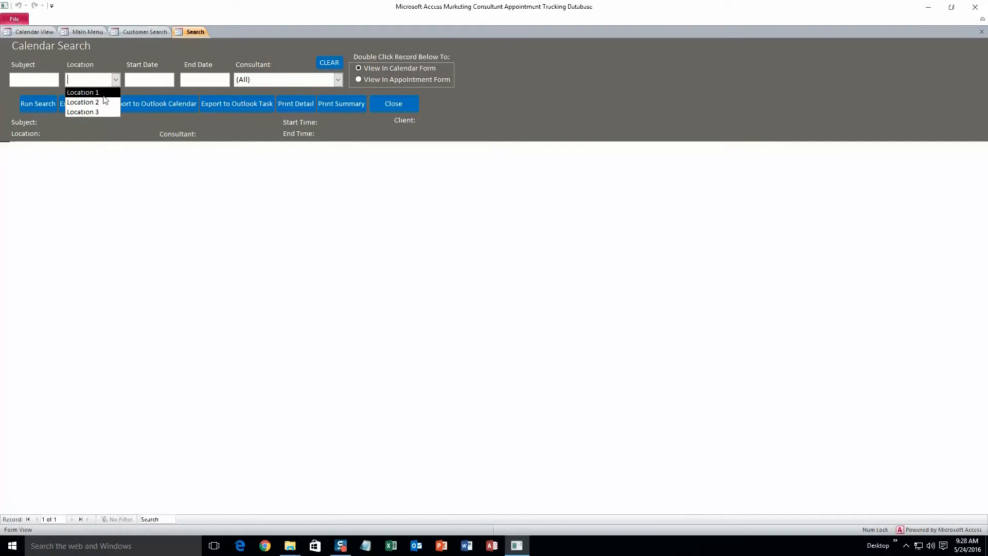
{"action": "left_click", "coordinate": [87, 93]}
{"action": "left_click", "coordinate": [338, 79]}
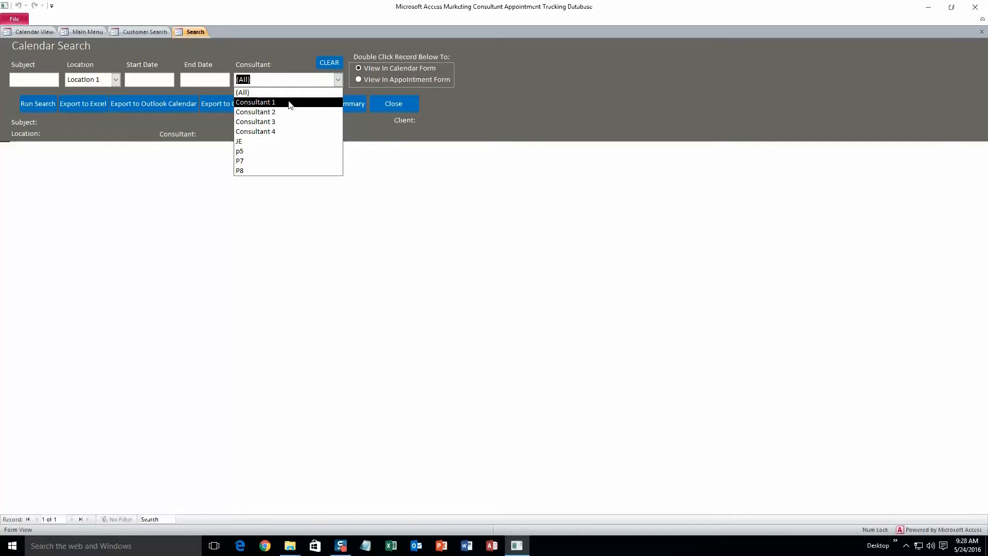
{"action": "left_click", "coordinate": [288, 101]}
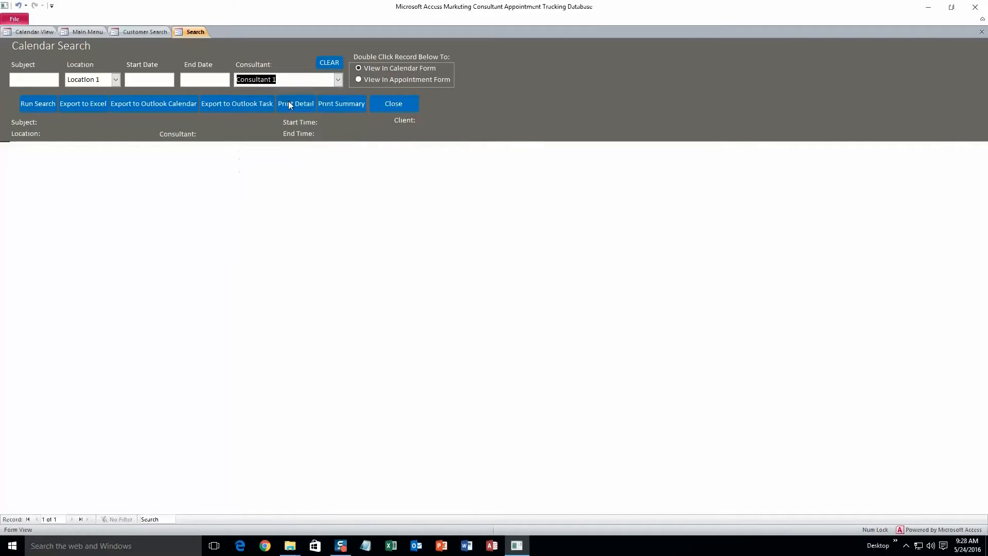
{"action": "left_click", "coordinate": [46, 105]}
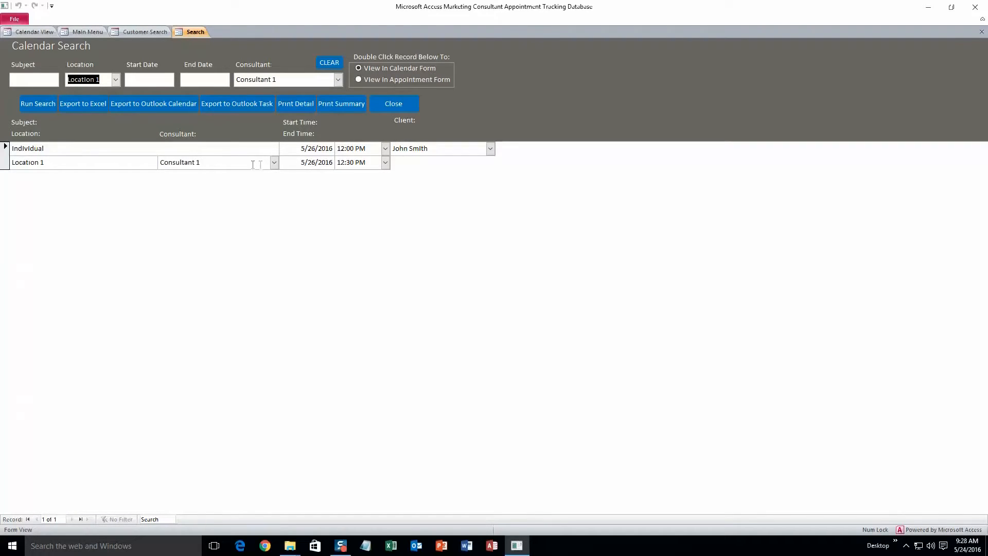
- Open the found May 26 appointment in Calendar View, then return to the search form
{"action": "left_click", "coordinate": [274, 163]}
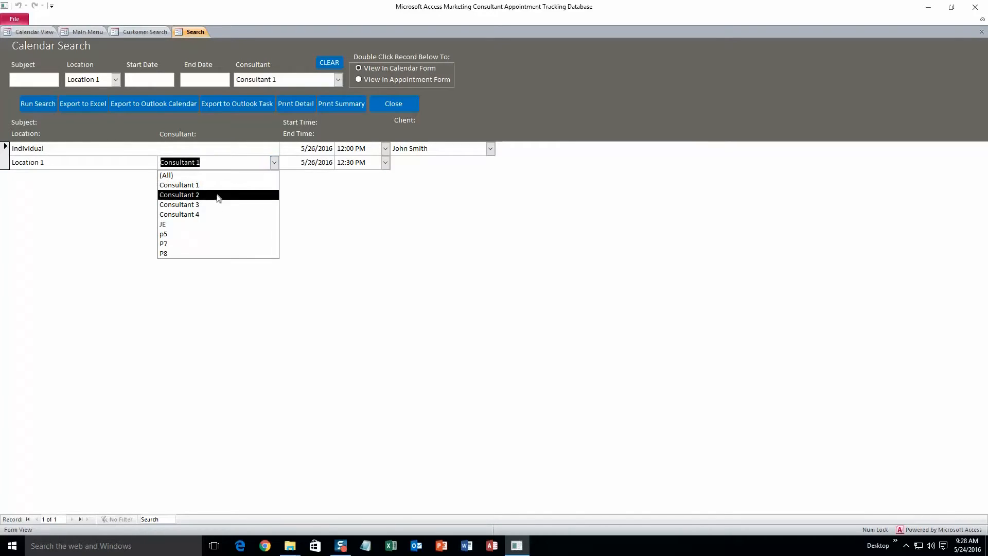
{"action": "left_click", "coordinate": [274, 164]}
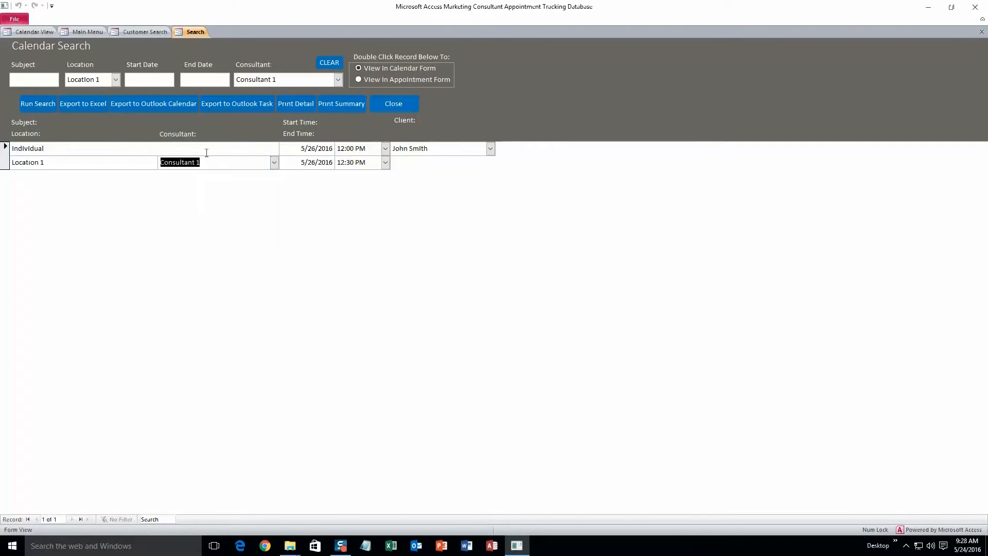
{"action": "double_click", "coordinate": [105, 157]}
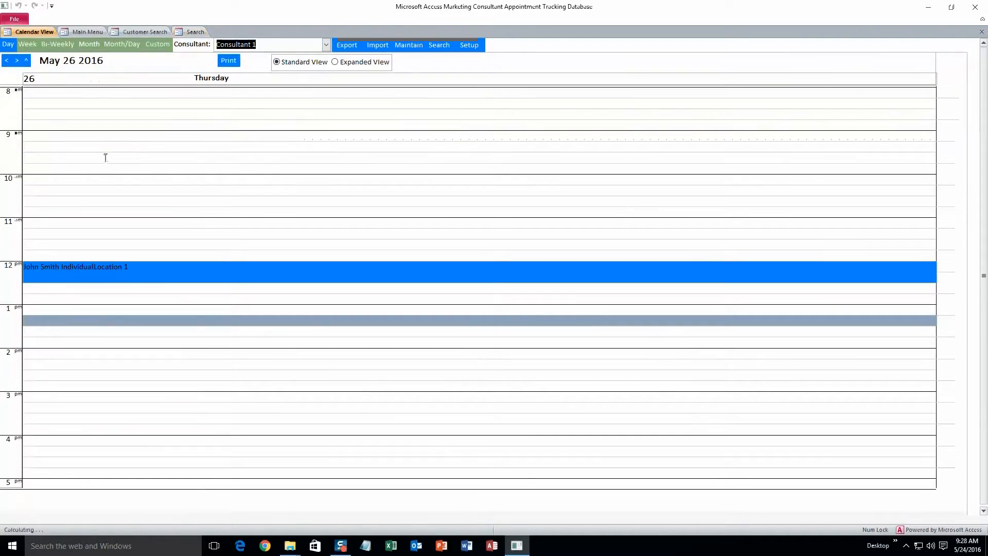
{"action": "left_click", "coordinate": [192, 33]}
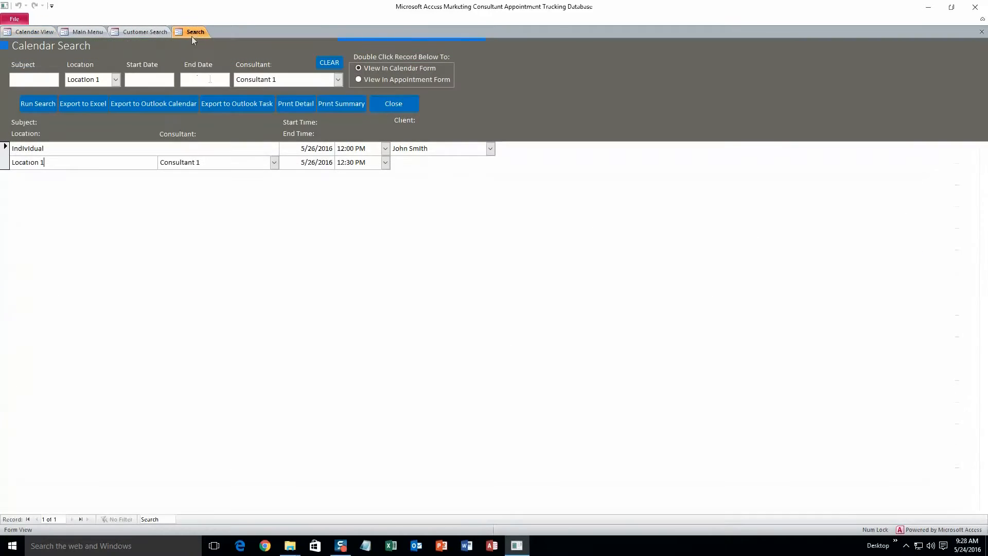
- Set results to open in the Appointment form, then open and save-close the May 26 appointment
{"action": "left_click", "coordinate": [366, 79]}
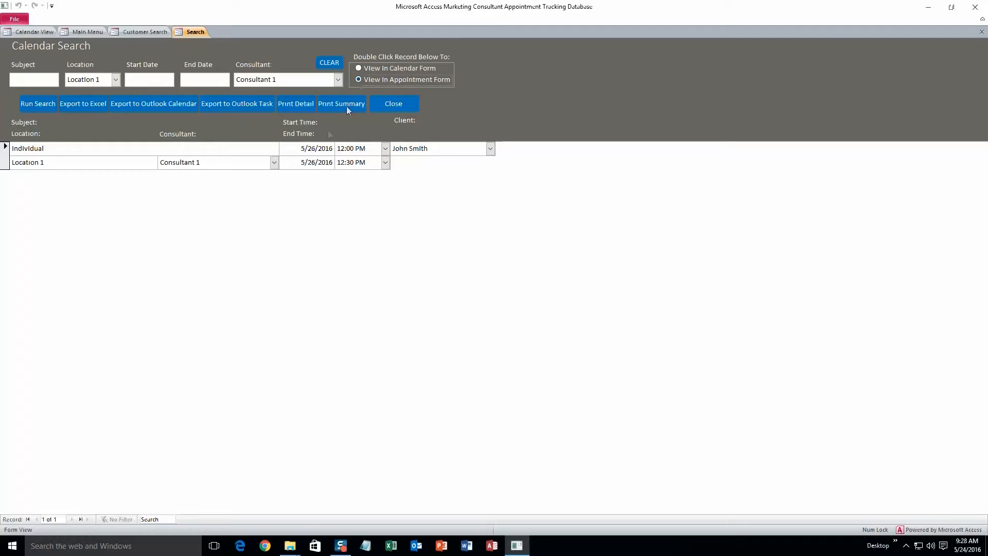
{"action": "double_click", "coordinate": [114, 154]}
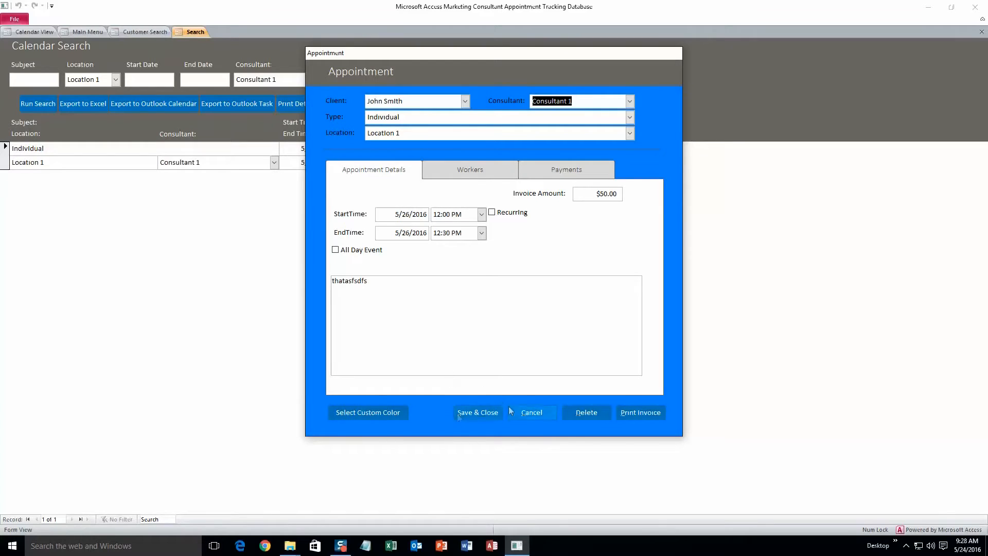
{"action": "left_click", "coordinate": [474, 415]}
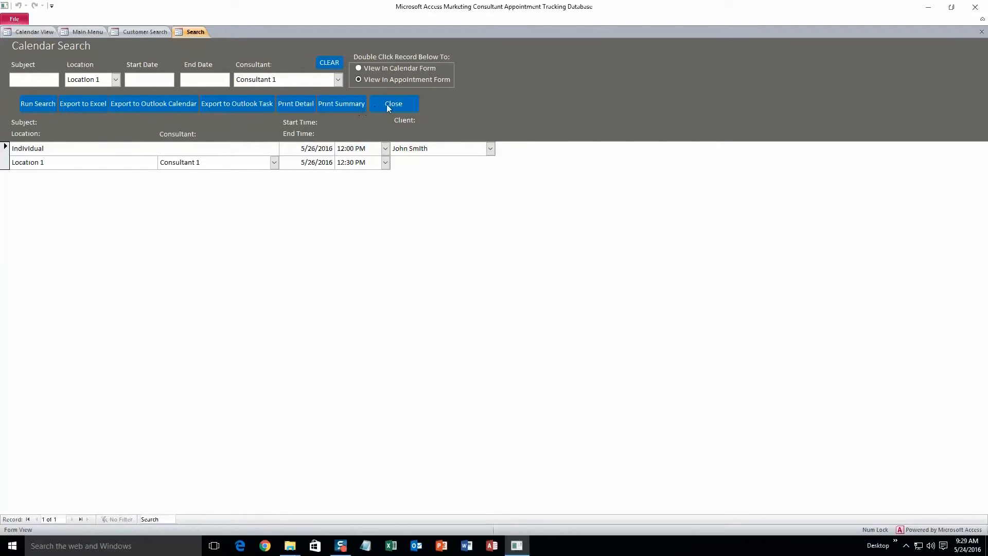
- Preview the Detail and Summary reports of the search results, then go back to the Main Menu
{"action": "left_click", "coordinate": [302, 106]}
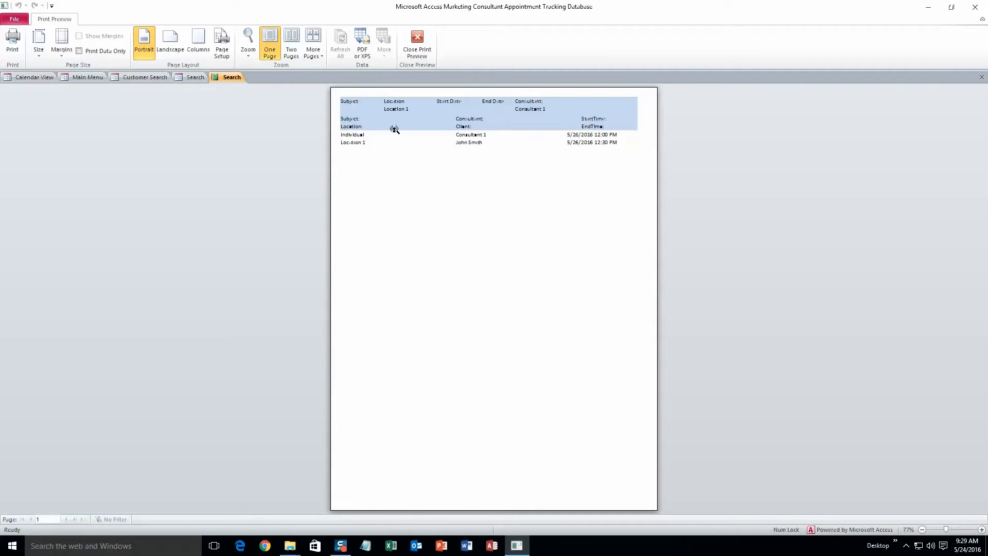
{"action": "left_click", "coordinate": [198, 77]}
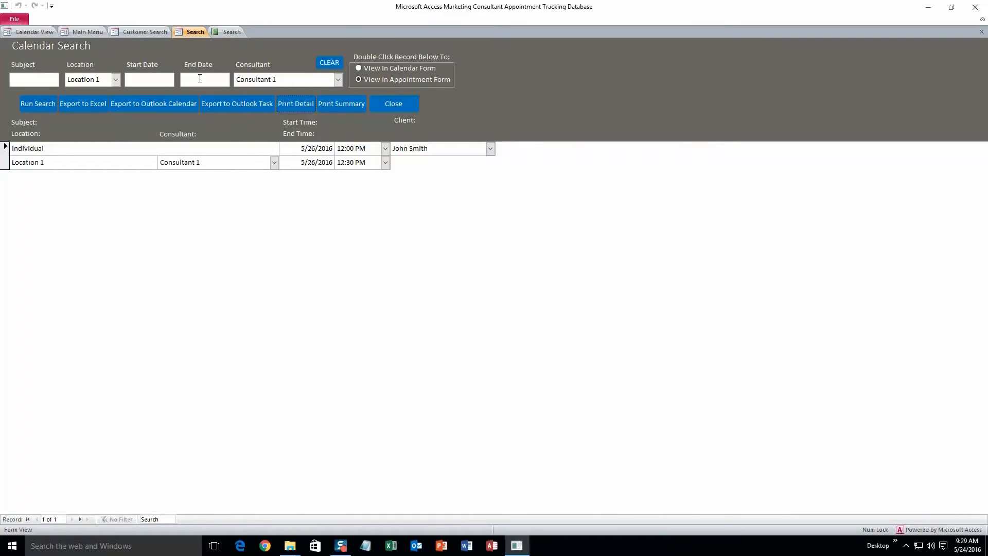
{"action": "left_click", "coordinate": [348, 107]}
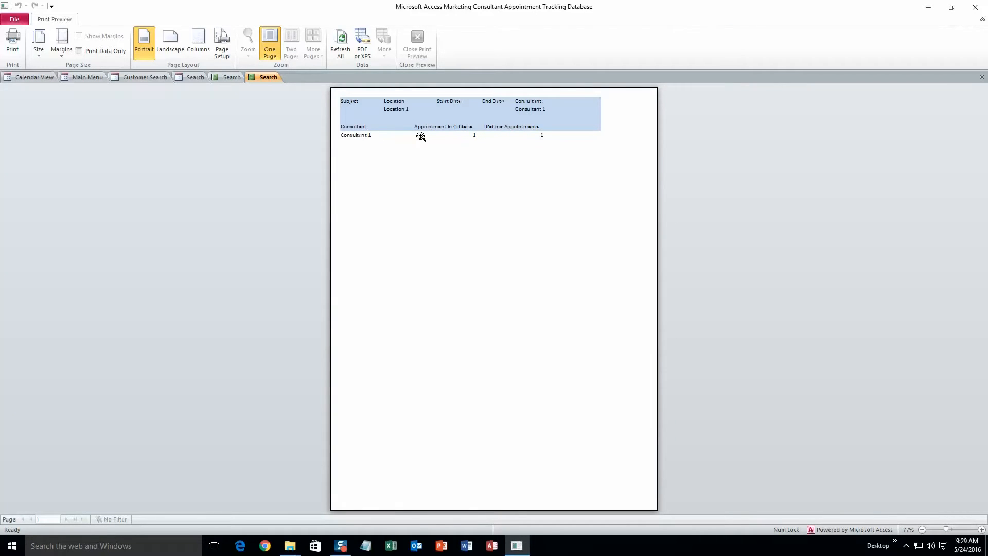
{"action": "left_click", "coordinate": [196, 78]}
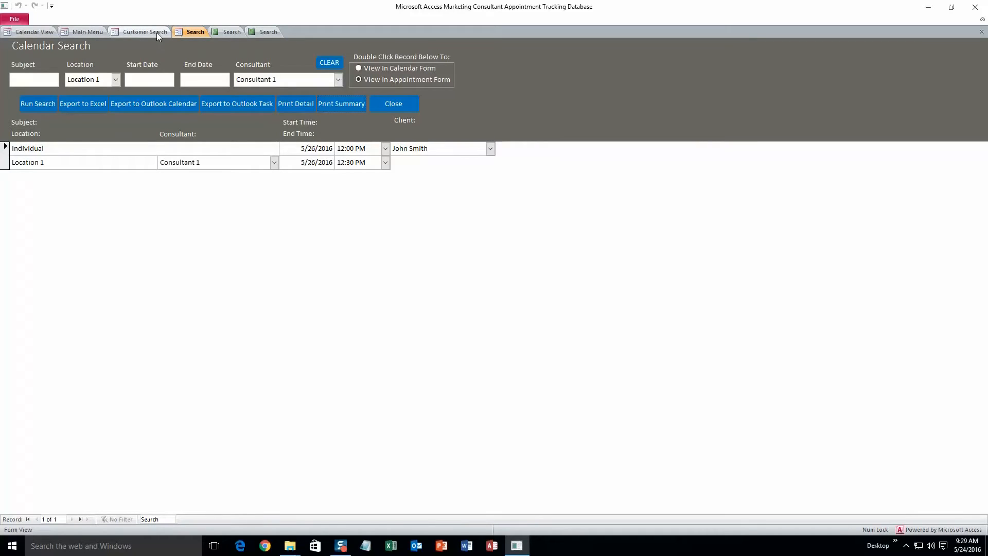
{"action": "left_click", "coordinate": [94, 32]}
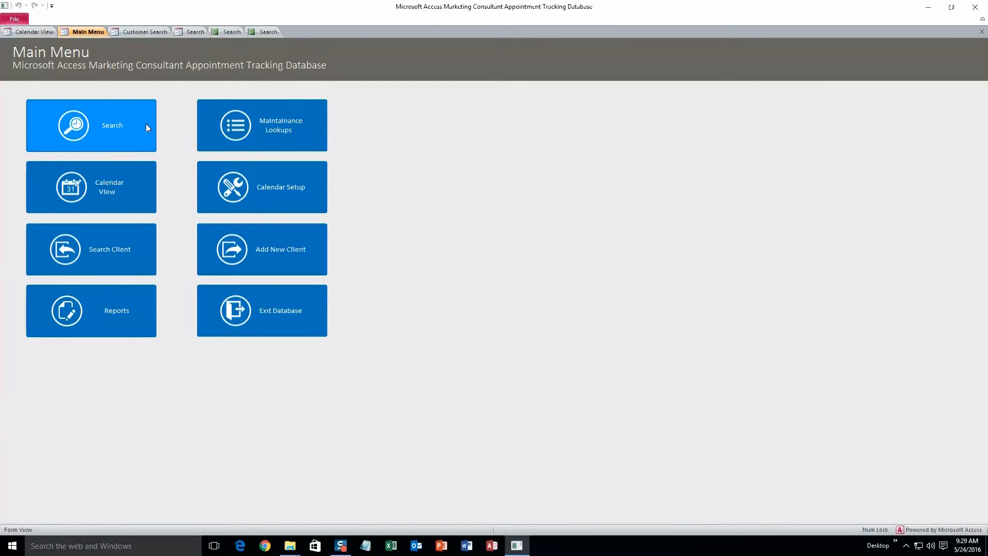
- Open Maintainance Lookups to view the Address Type values Business, Home and Other
{"action": "left_click", "coordinate": [239, 147]}
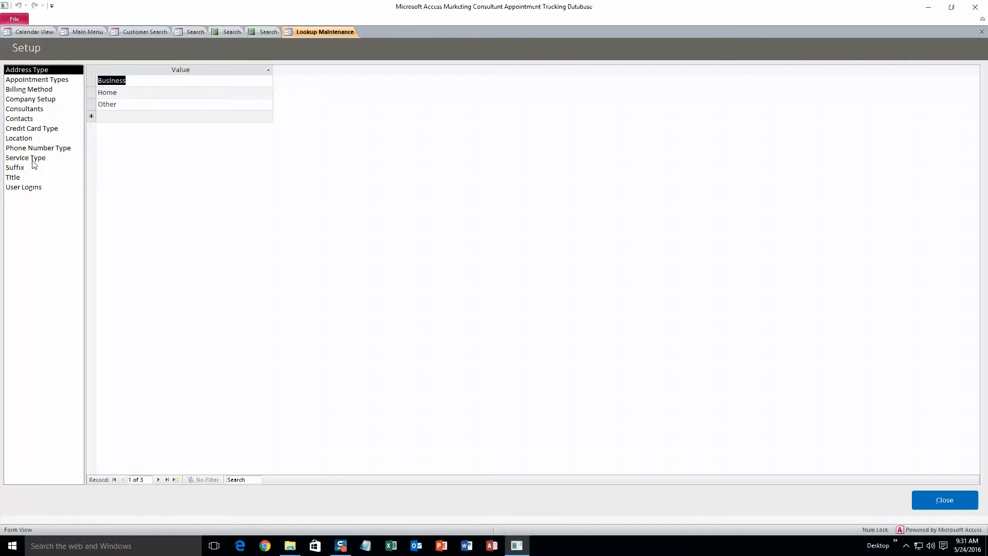
- In the Consultants lookup, replace the Consultant 1 entry with the consultant's new first name
{"action": "left_click", "coordinate": [32, 111]}
{"action": "left_click", "coordinate": [147, 101]}
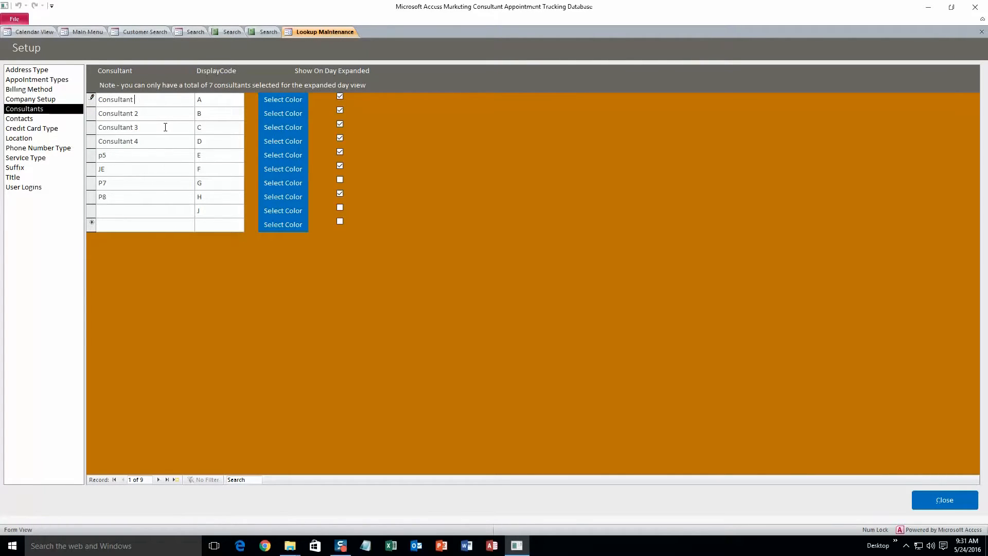
{"action": "key", "text": "BackSpace"}
{"action": "key", "text": "BackSpace"}
{"action": "key", "text": "BackSpace"}
{"action": "key", "text": "BackSpace"}
{"action": "key", "text": "BackSpace"}
{"action": "key", "text": "BackSpace"}
{"action": "key", "text": "BackSpace"}
{"action": "key", "text": "BackSpace"}
{"action": "key", "text": "BackSpace"}
{"action": "key", "text": "BackSpace"}
{"action": "type", "text": "Har"}
- Add and save a new consultant record with the second consultant's name, then close Lookup Maintenance
{"action": "left_click", "coordinate": [105, 225]}
{"action": "type", "text": "Sally"}
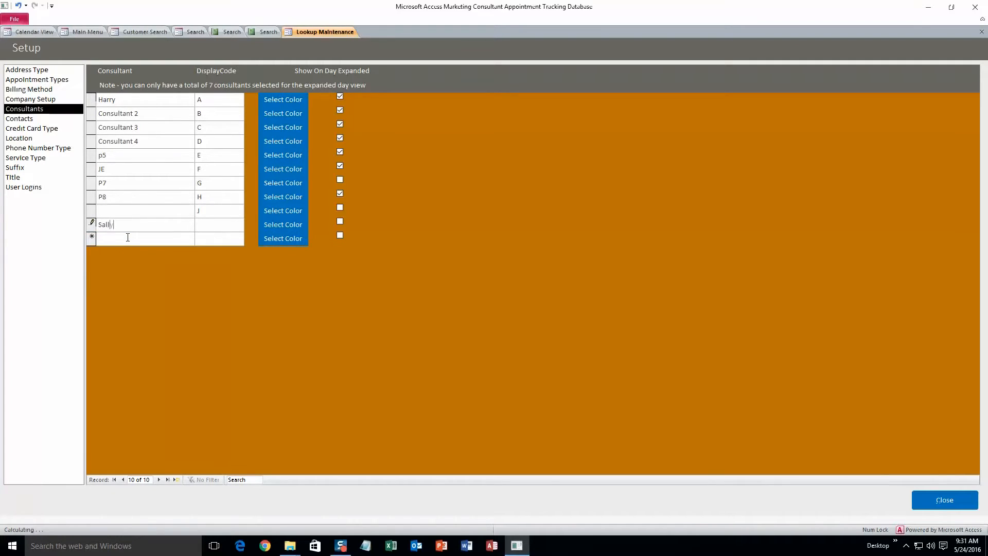
{"action": "left_click", "coordinate": [132, 237]}
{"action": "left_click", "coordinate": [127, 228]}
{"action": "left_click", "coordinate": [935, 495]}
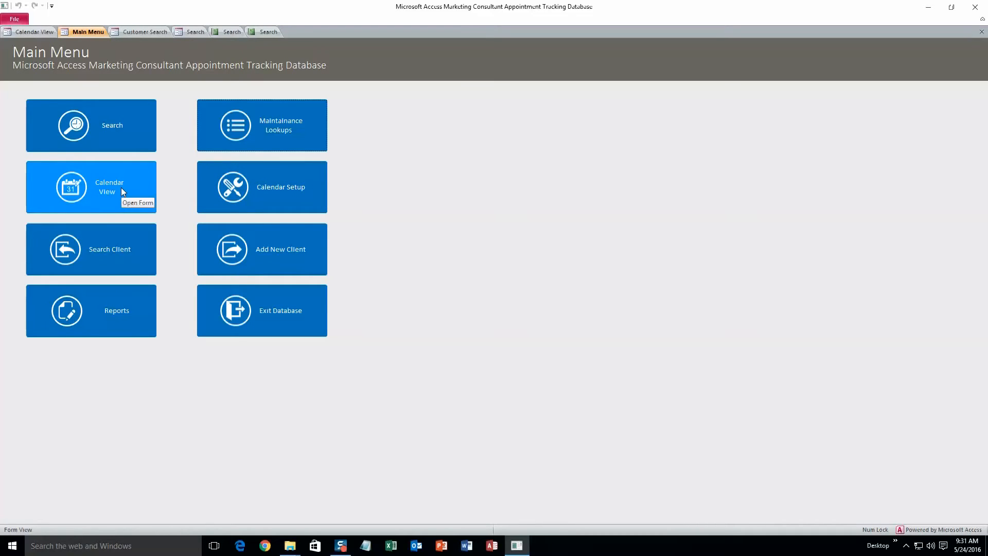
{"action": "left_click", "coordinate": [122, 192]}
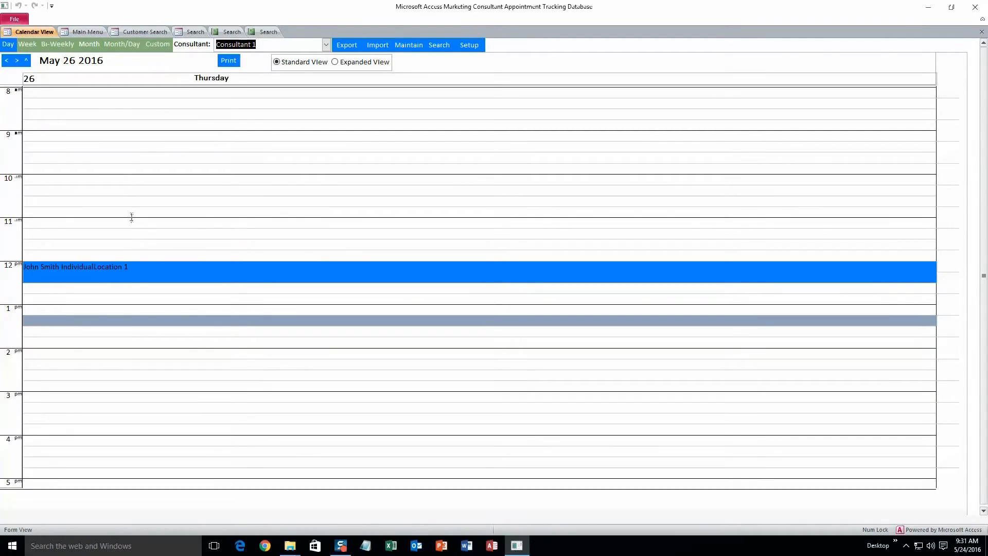
{"action": "double_click", "coordinate": [131, 180]}
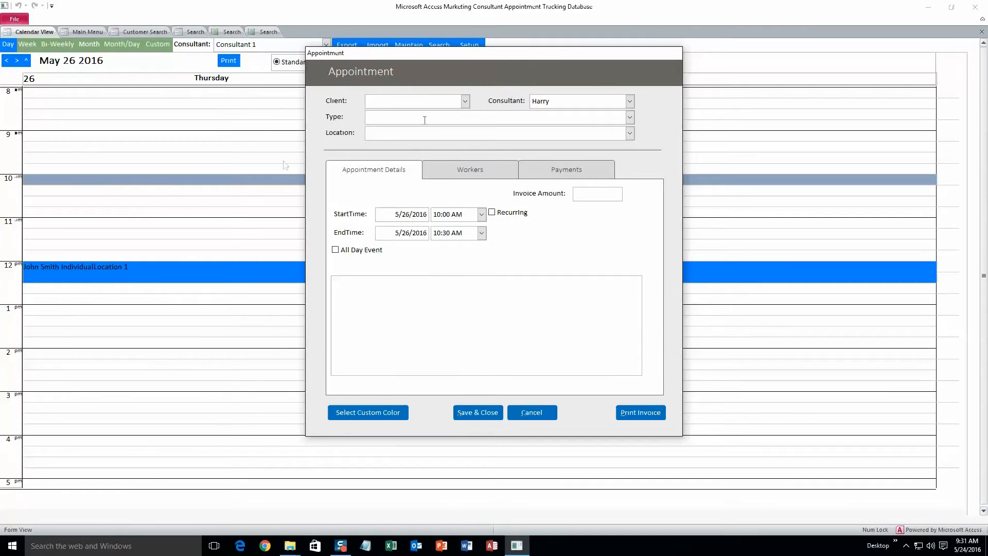
{"action": "left_click", "coordinate": [629, 102]}
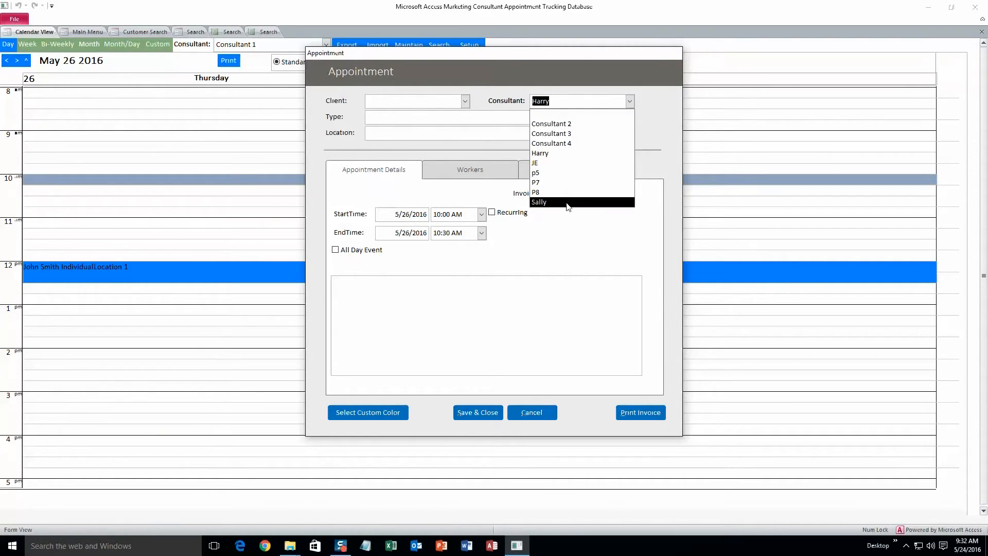
{"action": "left_click", "coordinate": [630, 101]}
{"action": "left_click", "coordinate": [458, 412]}
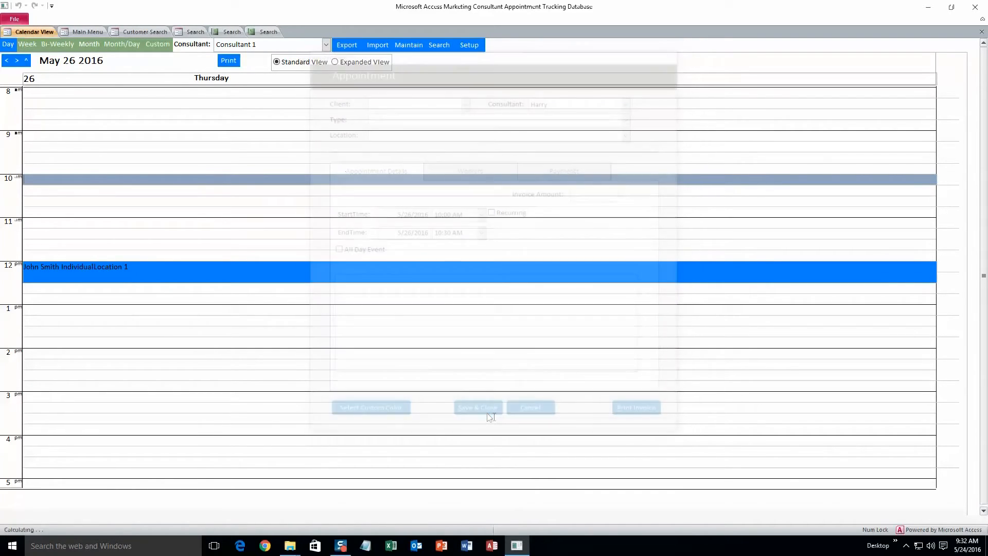
{"action": "left_click", "coordinate": [101, 34]}
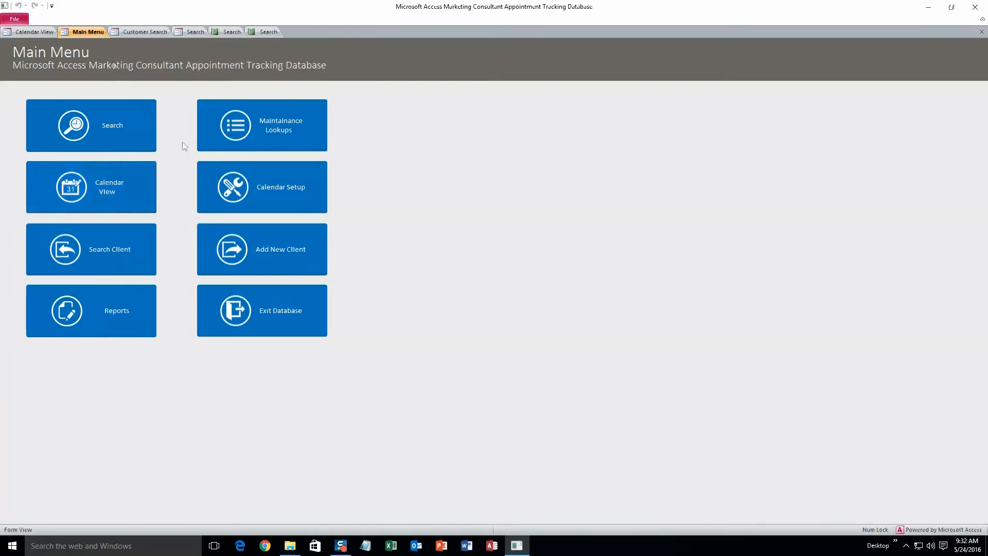
{"action": "left_click", "coordinate": [245, 188]}
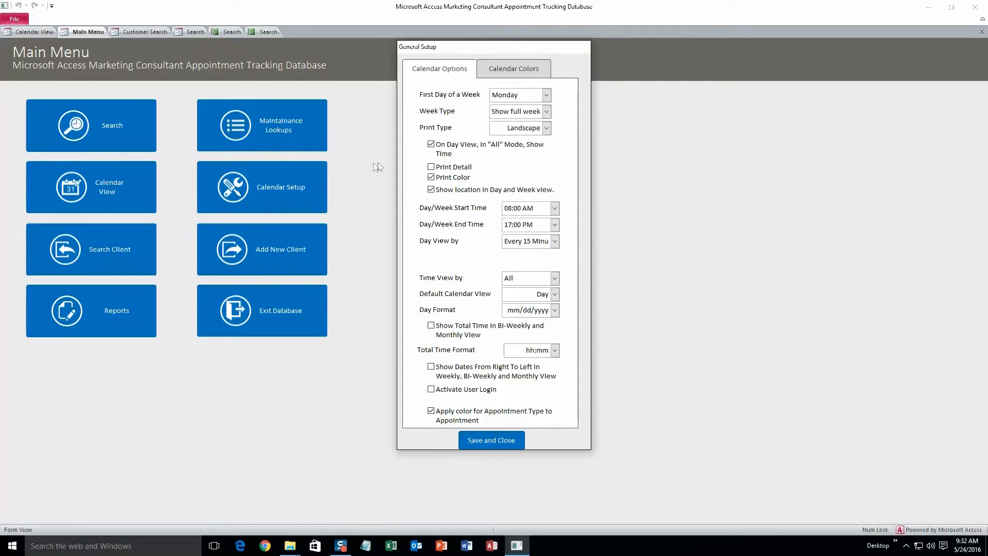
{"action": "left_click", "coordinate": [547, 96]}
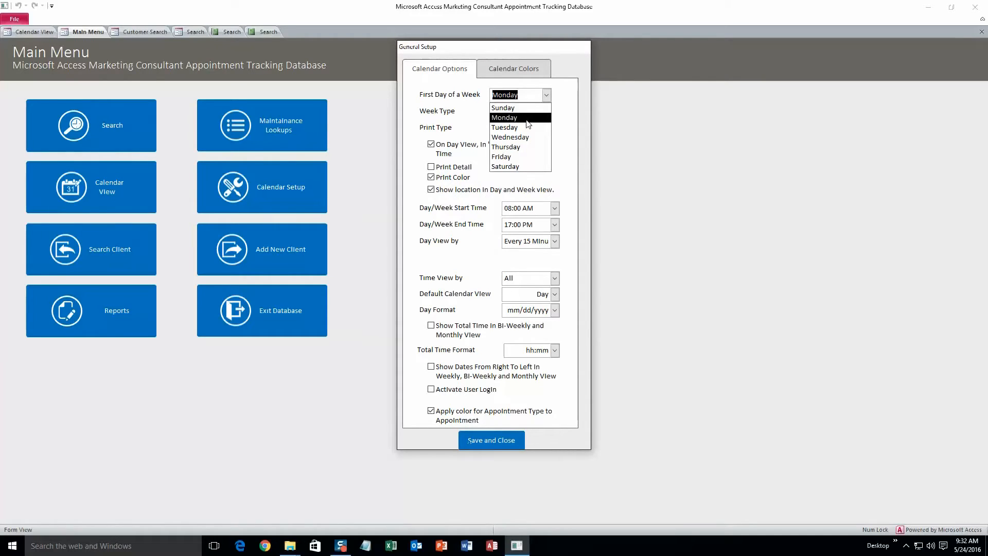
{"action": "left_click", "coordinate": [547, 95]}
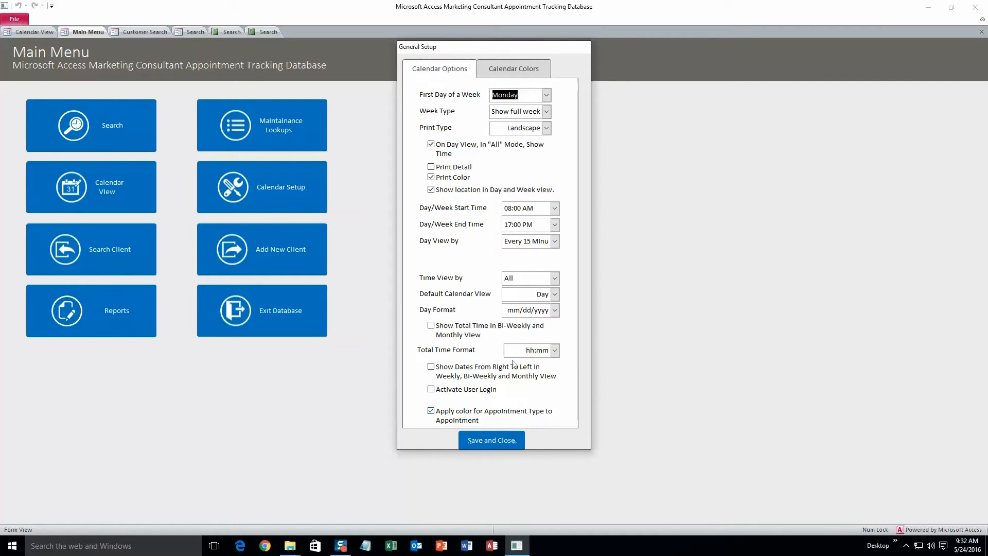
{"action": "left_click", "coordinate": [515, 69]}
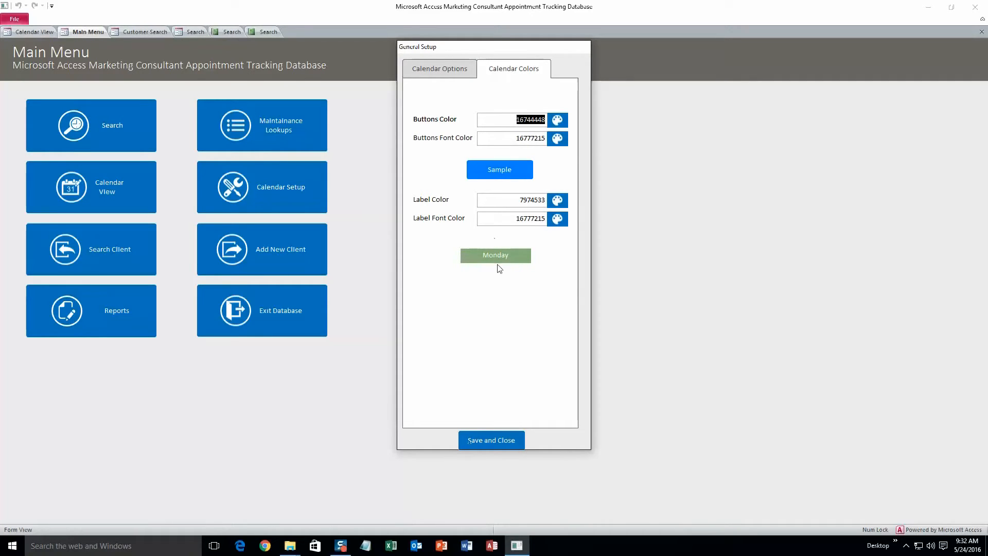
{"action": "left_click", "coordinate": [499, 441]}
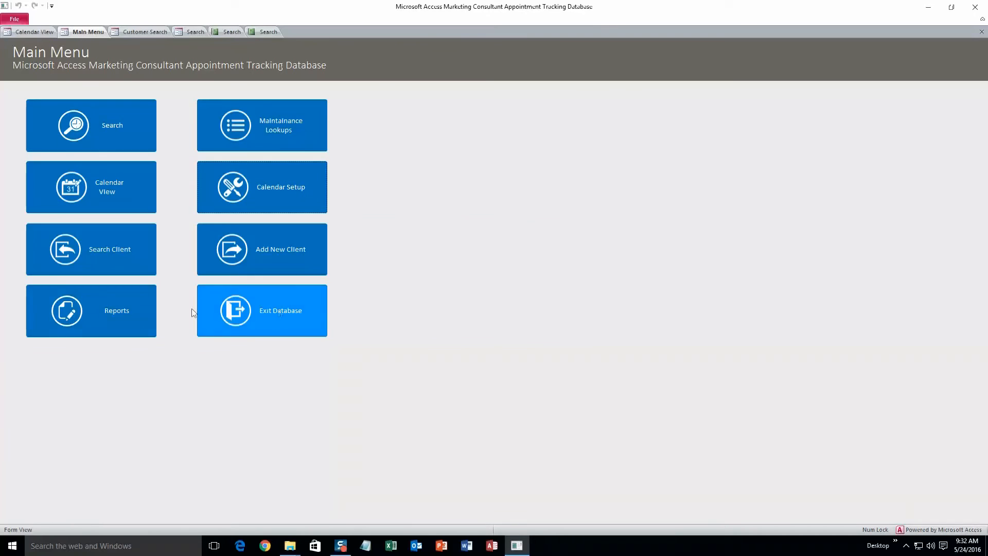
{"action": "left_click", "coordinate": [133, 313]}
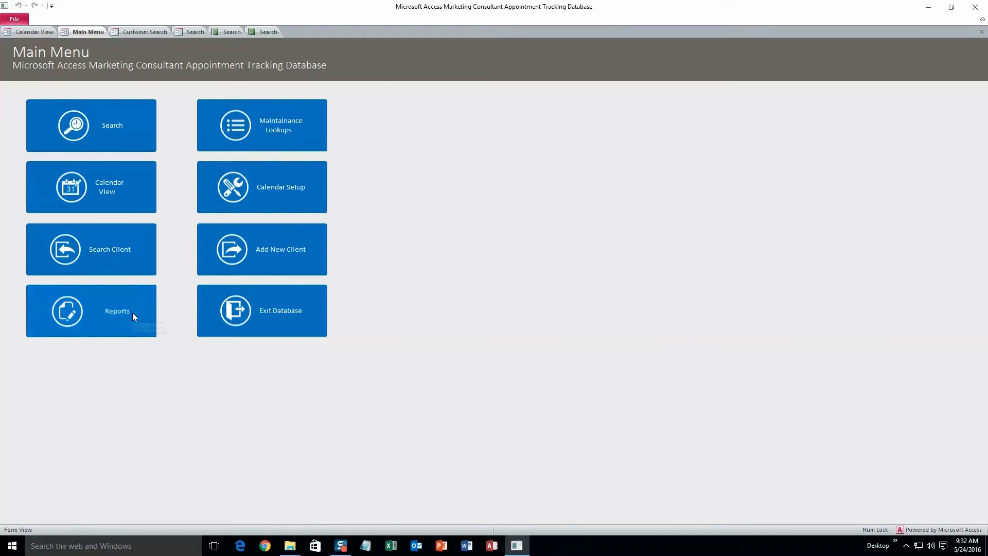
- Set the report date range from 05/13/2016 to 05/27/2016 using the date pickers
{"action": "left_click", "coordinate": [461, 167]}
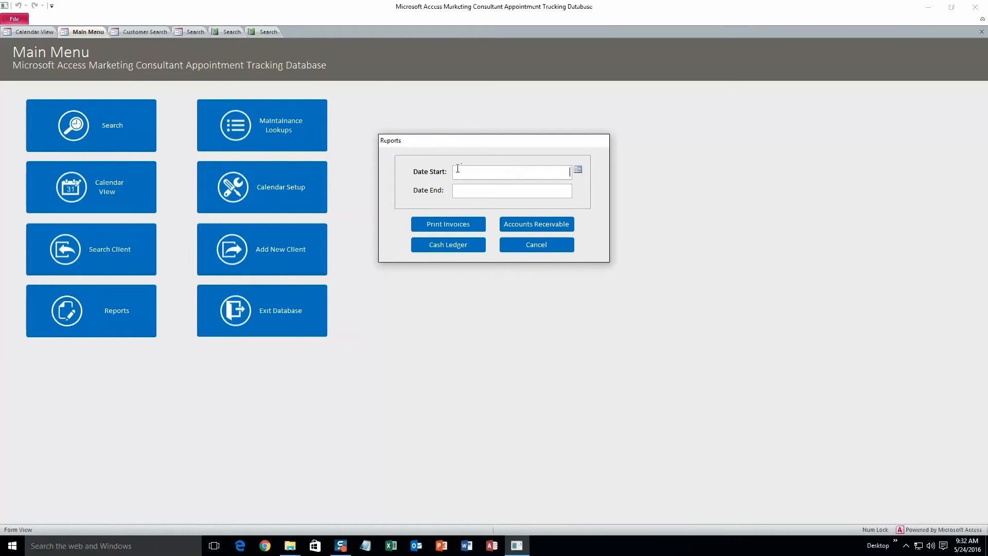
{"action": "left_click", "coordinate": [578, 169]}
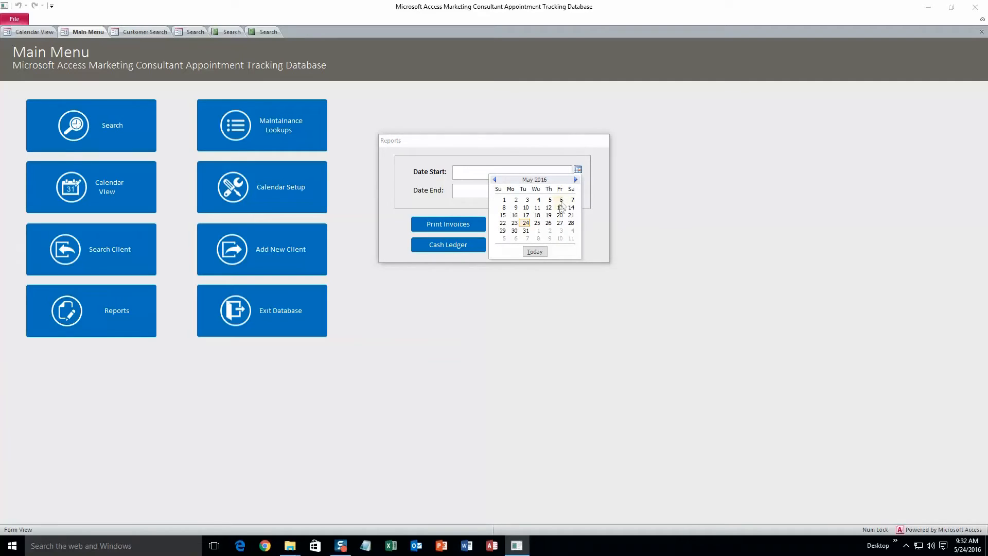
{"action": "left_click", "coordinate": [560, 208]}
{"action": "left_click", "coordinate": [562, 191]}
{"action": "left_click", "coordinate": [578, 188]}
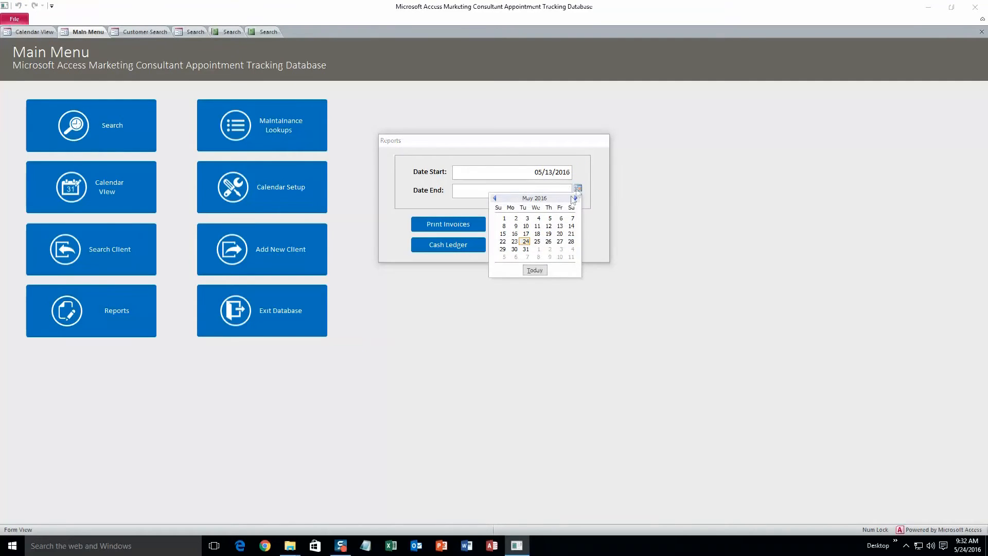
{"action": "left_click", "coordinate": [560, 242]}
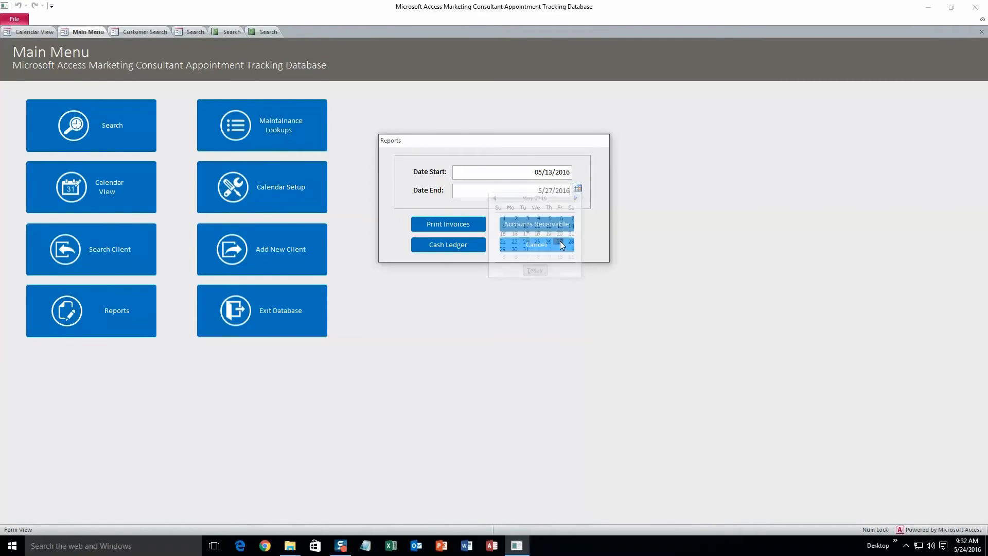
- Preview the invoices for that range, dismiss the reports window, and return to the Main Menu
{"action": "left_click", "coordinate": [479, 224]}
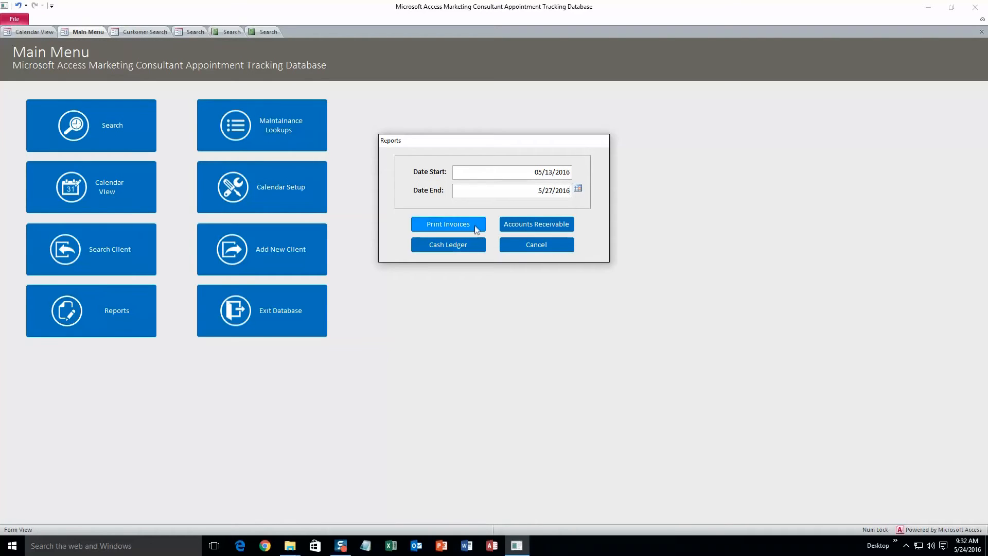
{"action": "left_click_drag", "start_coordinate": [495, 139], "coordinate": [751, 215]}
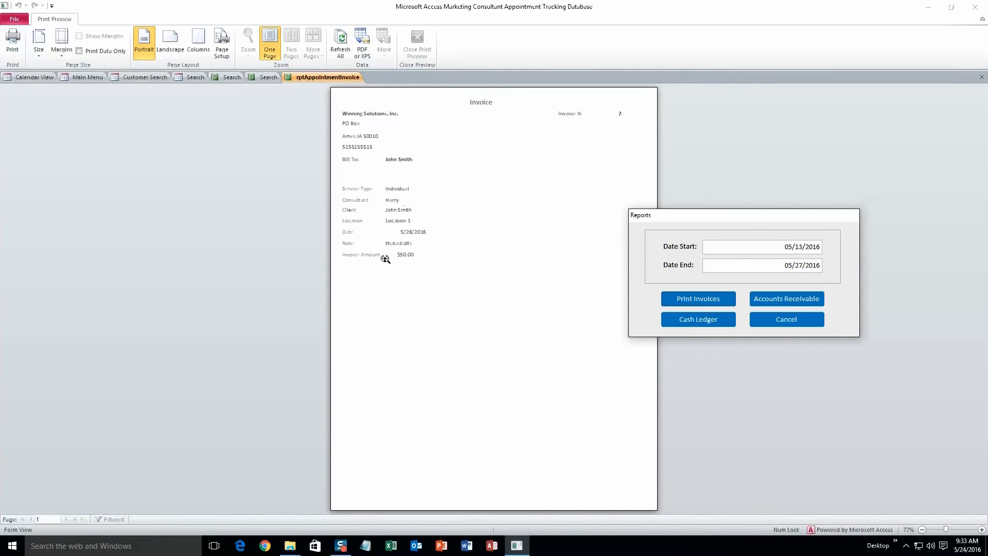
{"action": "left_click", "coordinate": [779, 320]}
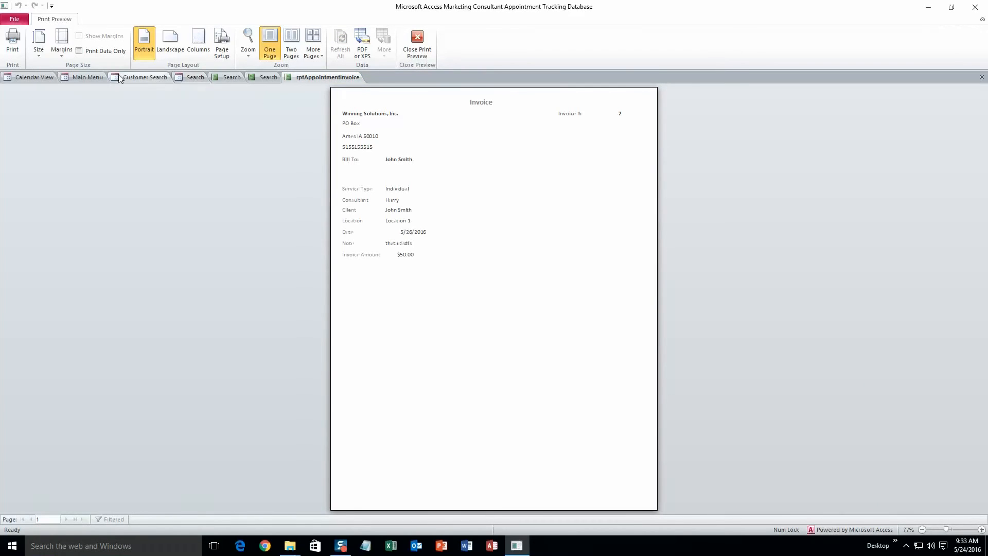
{"action": "left_click", "coordinate": [85, 78]}
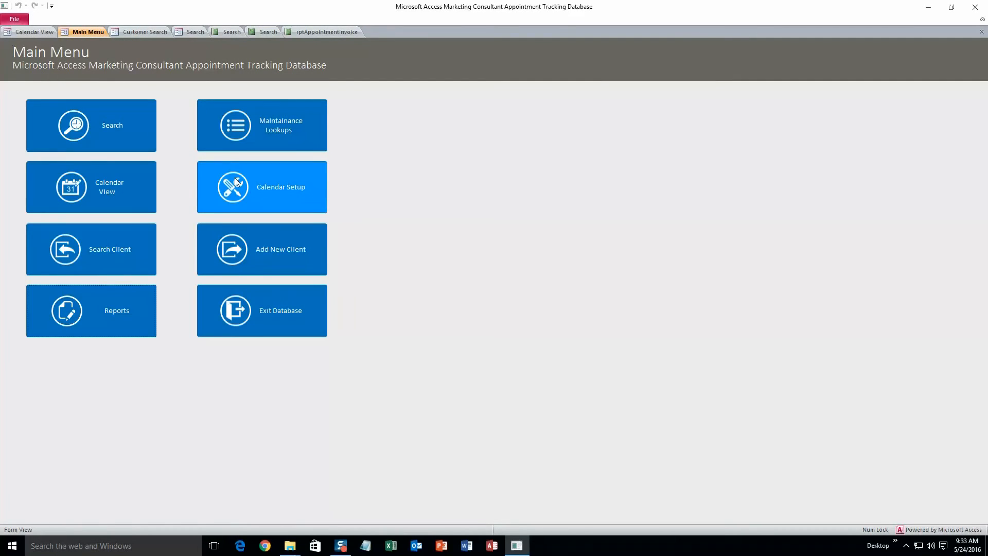